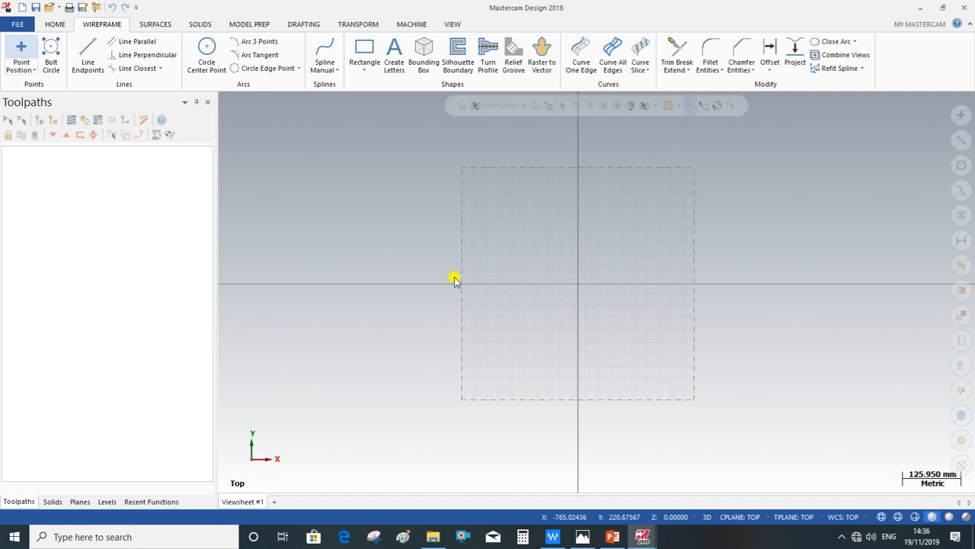
Create two points on the X axis, at X 31 and X -31 with Y 0.
key(space)
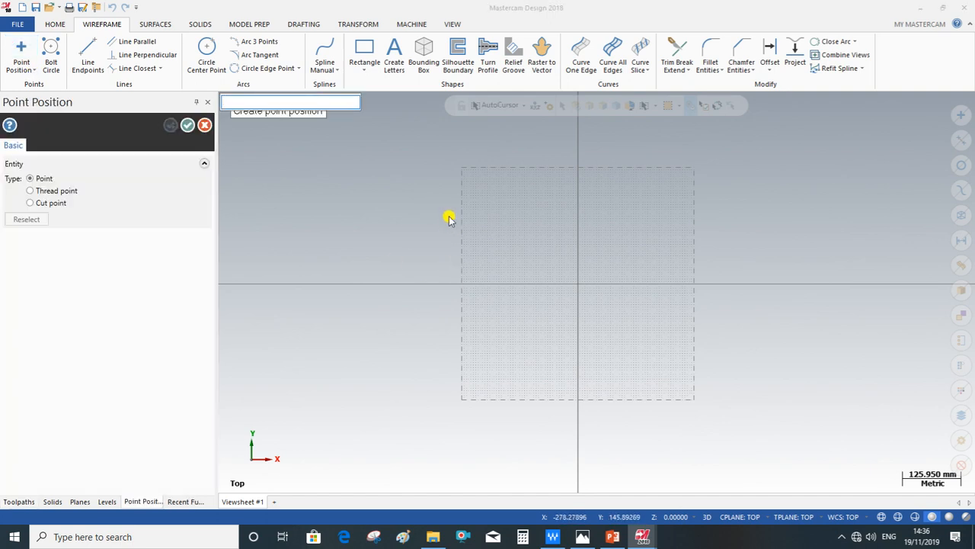
key(Return)
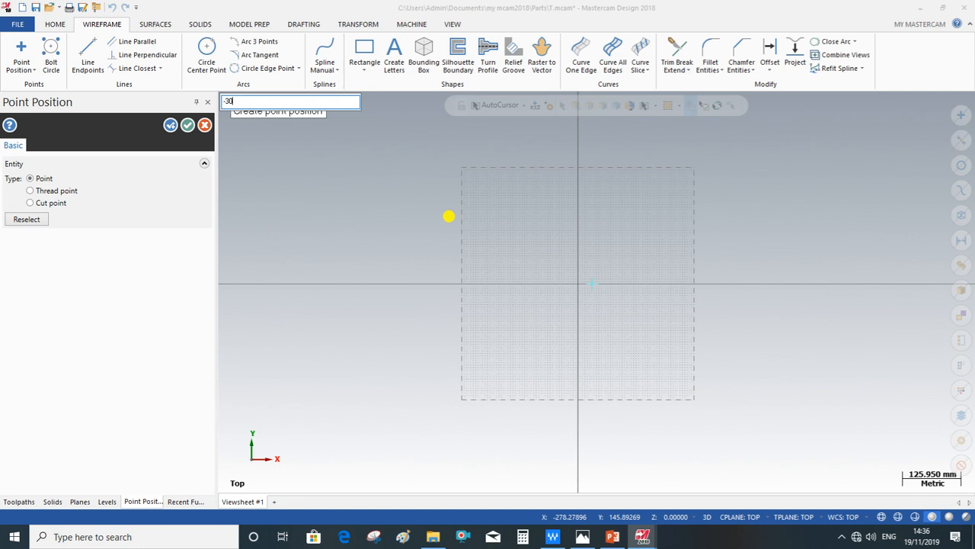
key(Return)
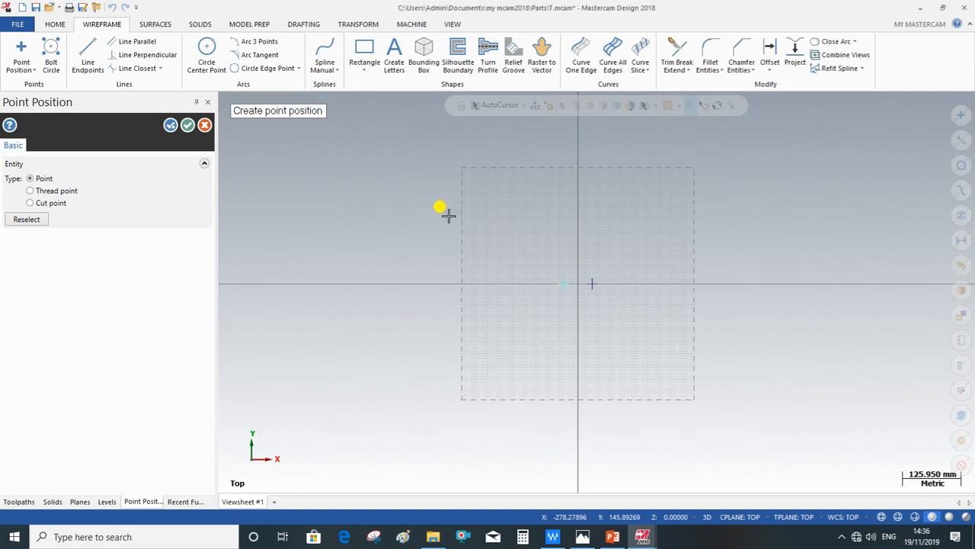
click(188, 125)
Draw a circle with a radius of 25 mm centred on the right point.
click(207, 54)
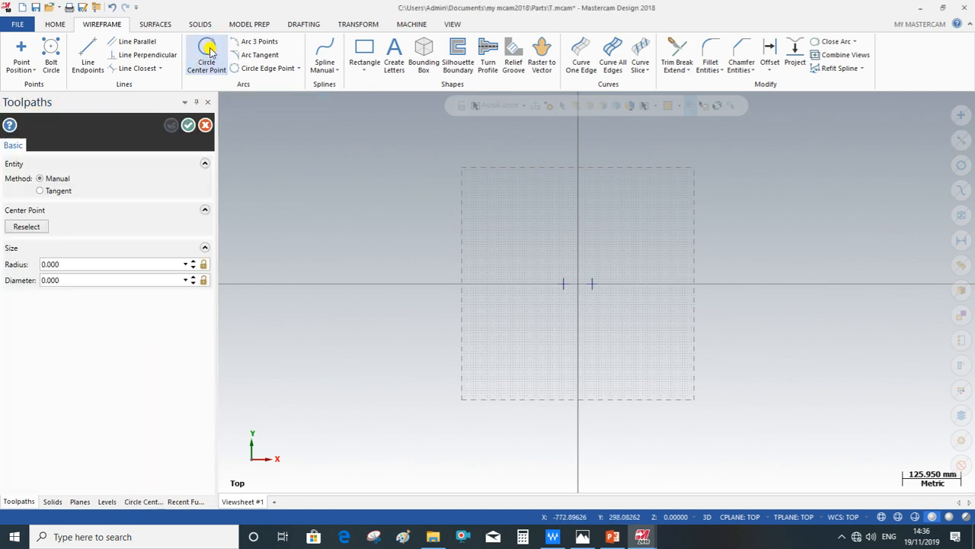
scroll(541, 278, up, 3)
click(626, 278)
click(633, 310)
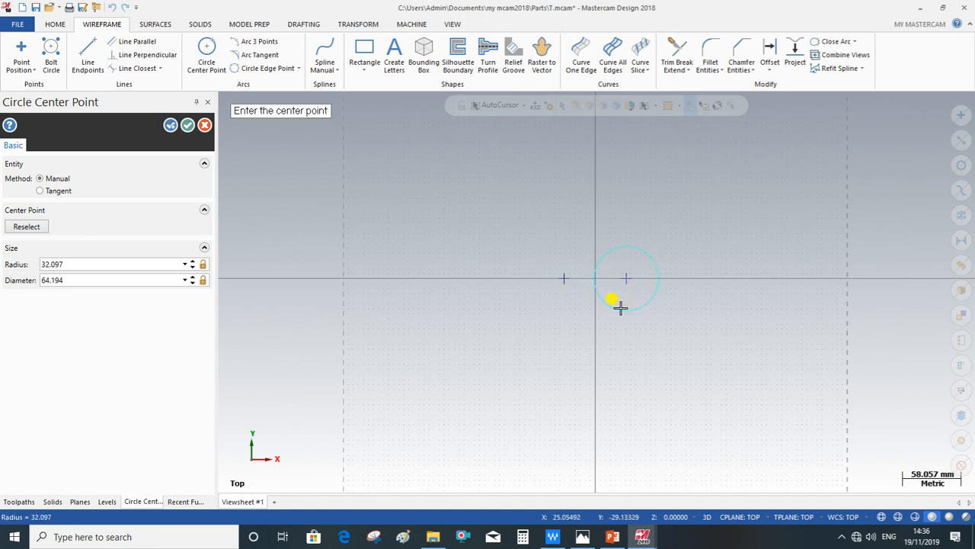
double_click(104, 264)
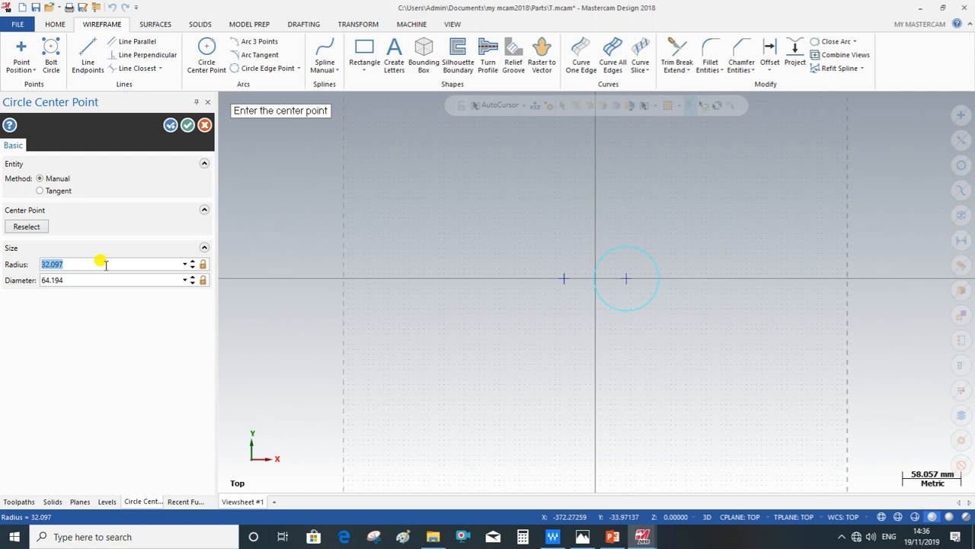
text(25)
key(Return)
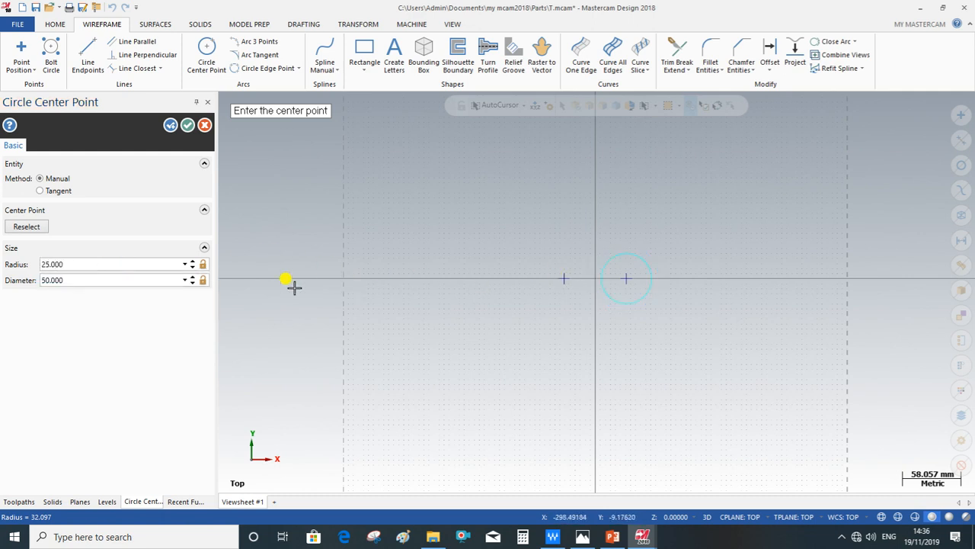
Lock the 25 mm radius and place a second circle centred on the left point.
click(203, 263)
click(564, 279)
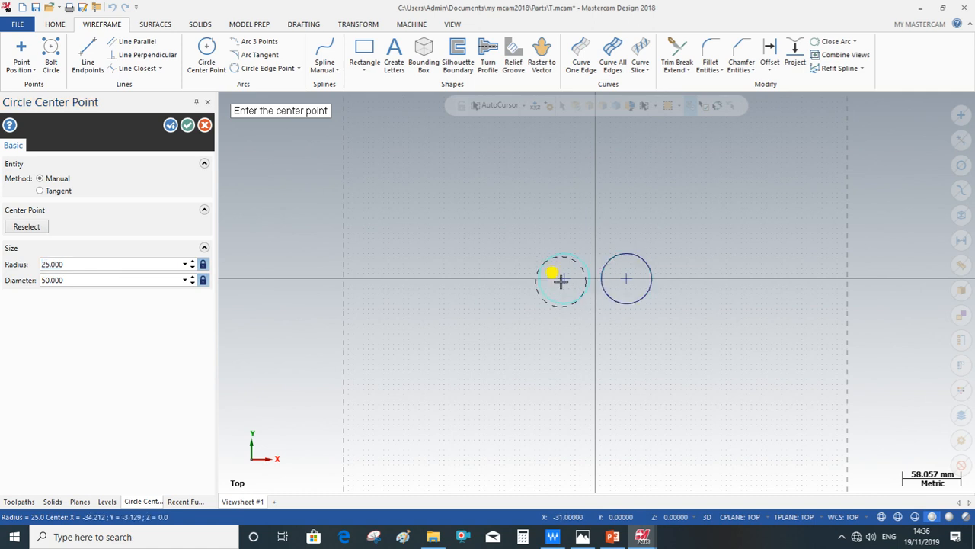
click(170, 125)
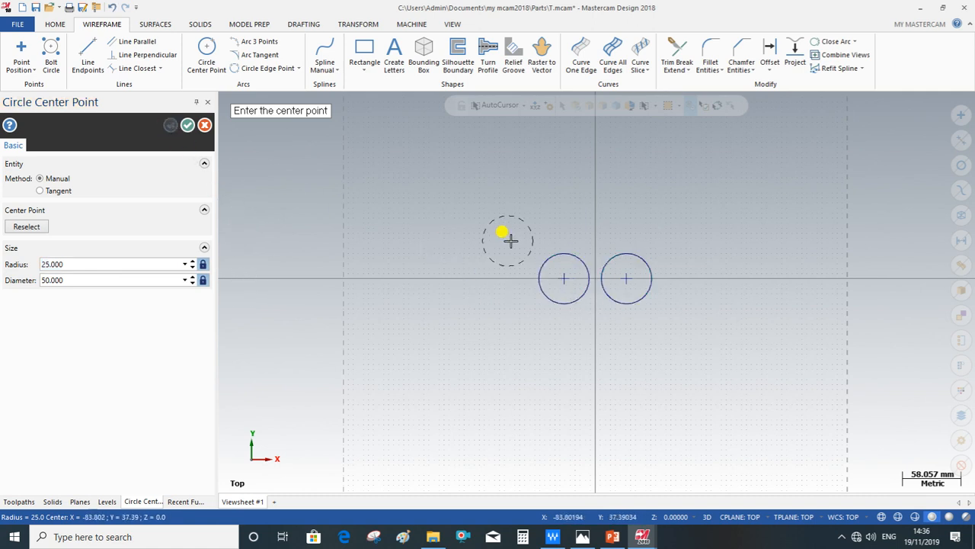
click(192, 125)
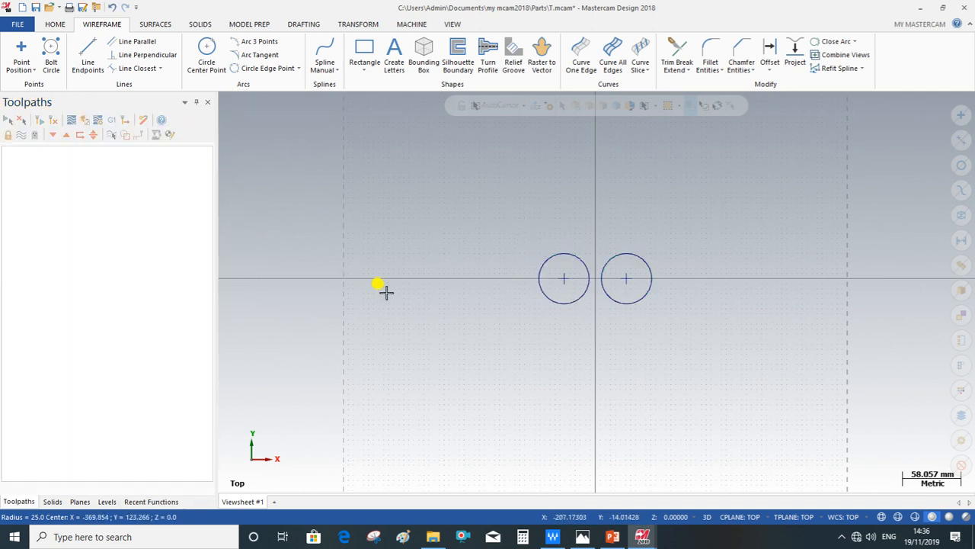
Draw a tangent line joining the tops of the two circles.
click(90, 50)
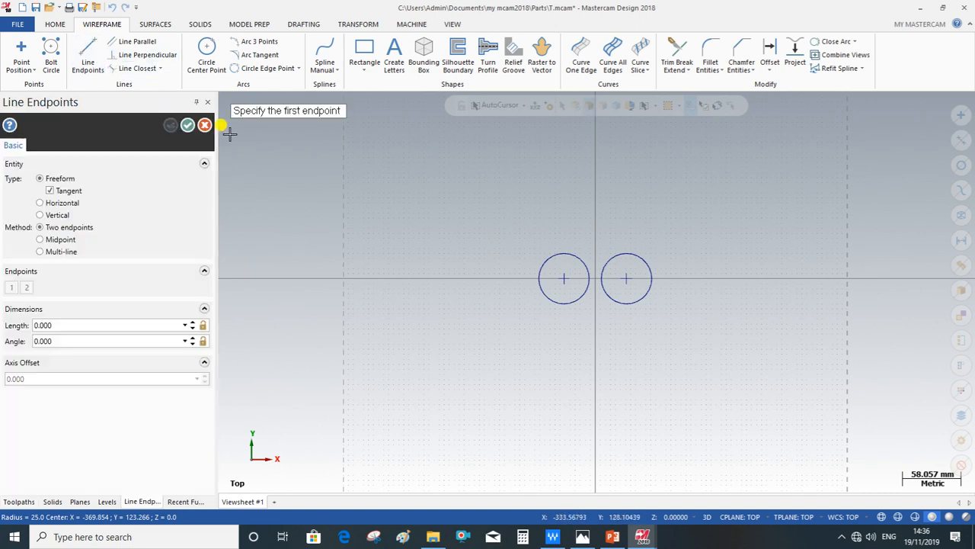
click(562, 256)
click(637, 252)
scroll(551, 251, up, 4)
scroll(583, 260, up, 5)
scroll(599, 240, down, 5)
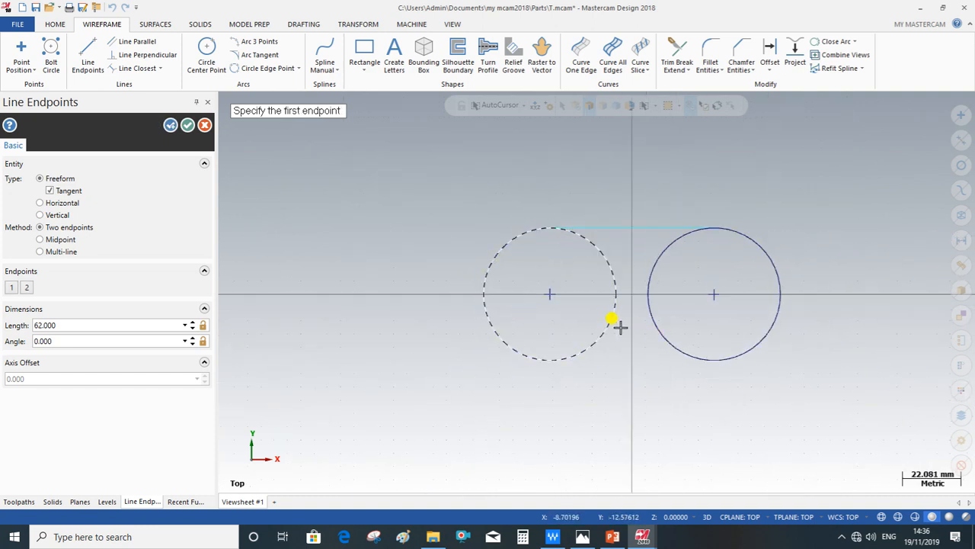
click(187, 126)
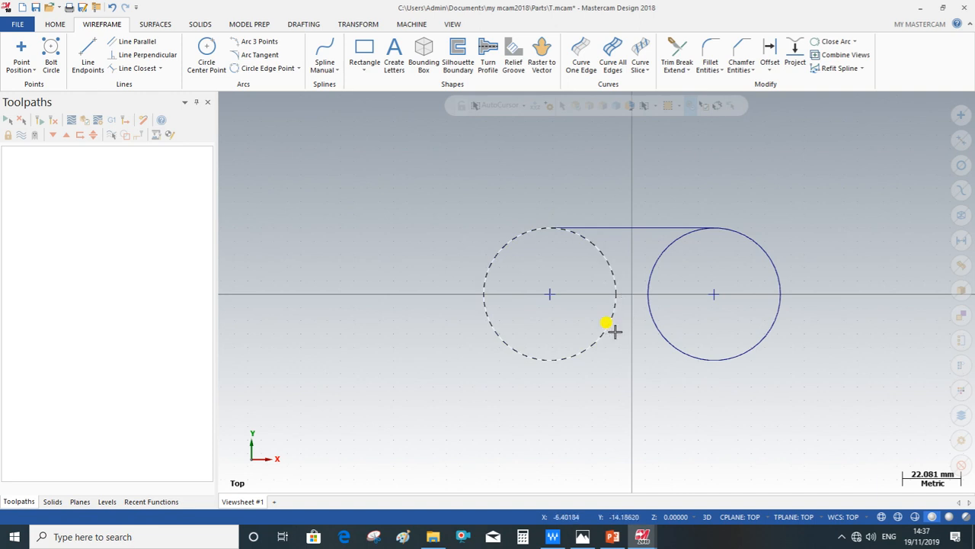
Offset a copy of the top tangent line 42 mm downward.
click(768, 50)
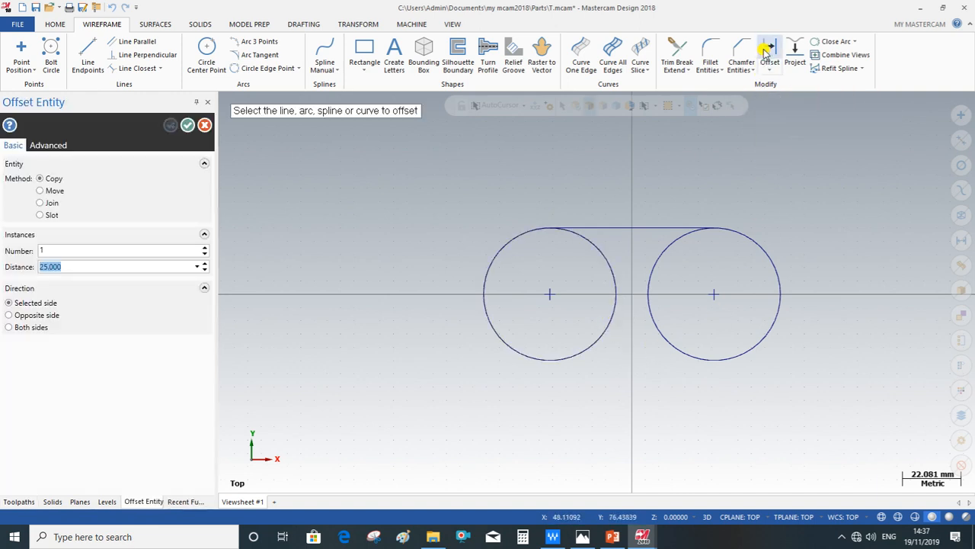
click(625, 227)
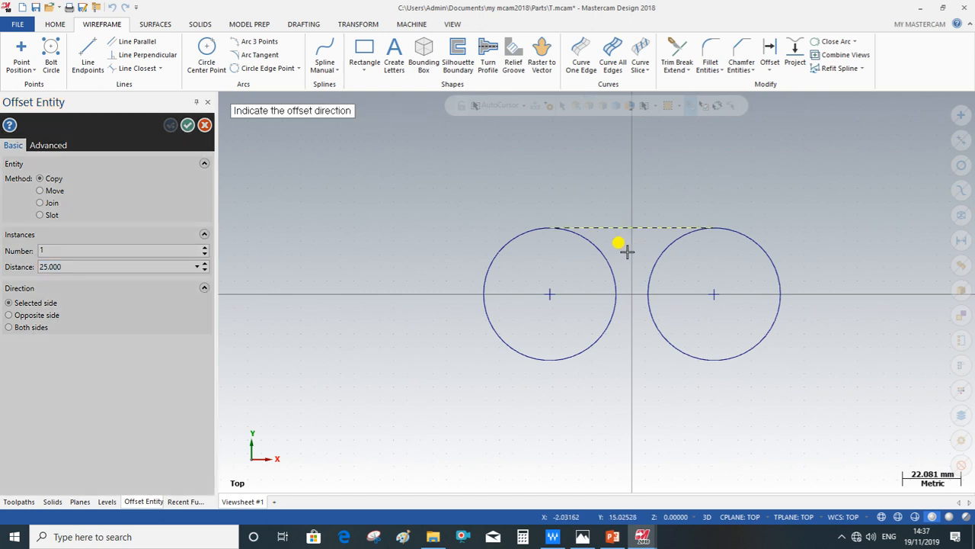
click(638, 355)
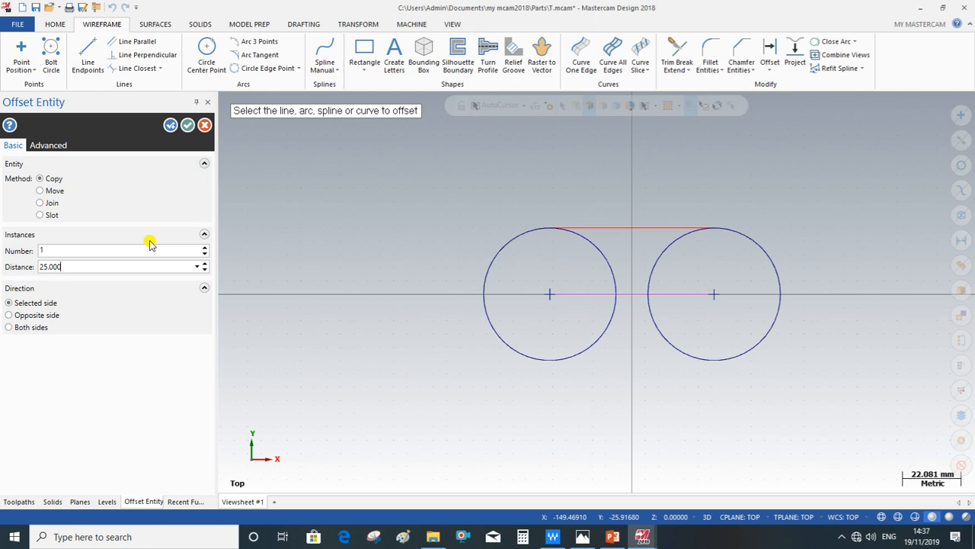
text(+17)
key(Return)
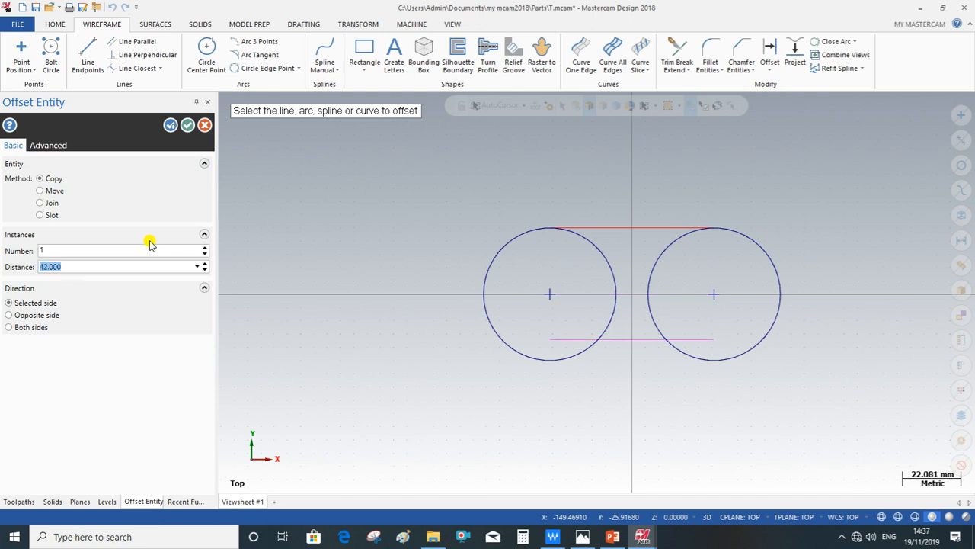
click(188, 126)
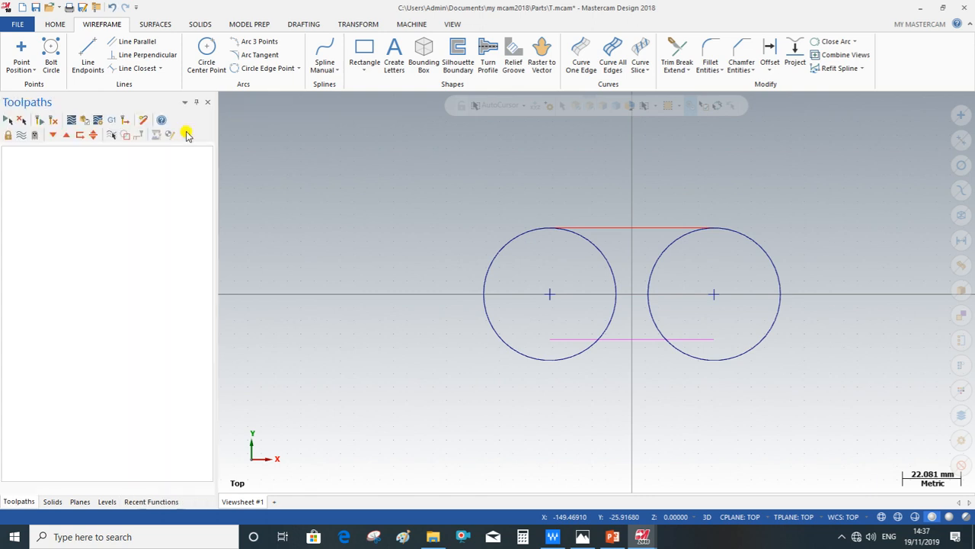
Trim away the circles' inner arcs and the lower line's overhanging ends with Divide/delete, and clear the entities' result colours.
click(679, 52)
click(55, 255)
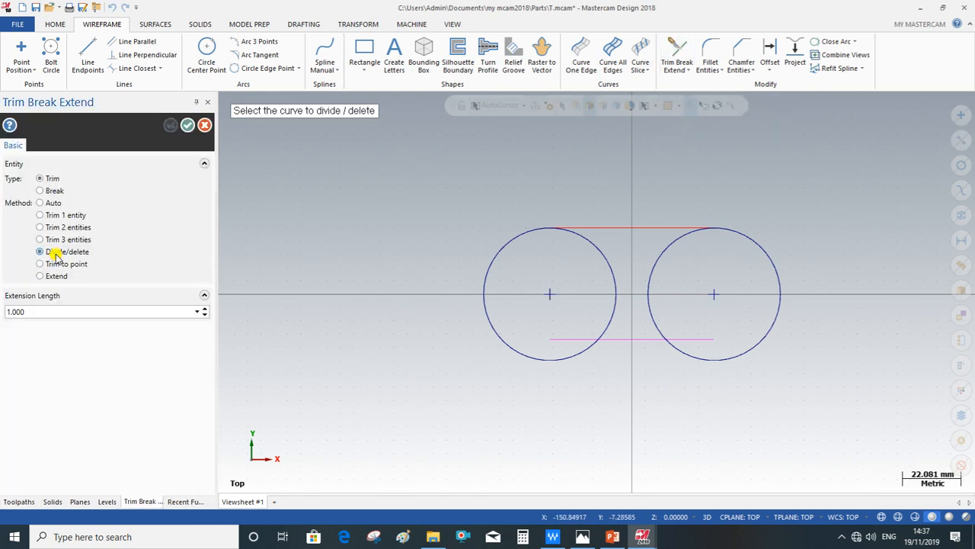
click(612, 313)
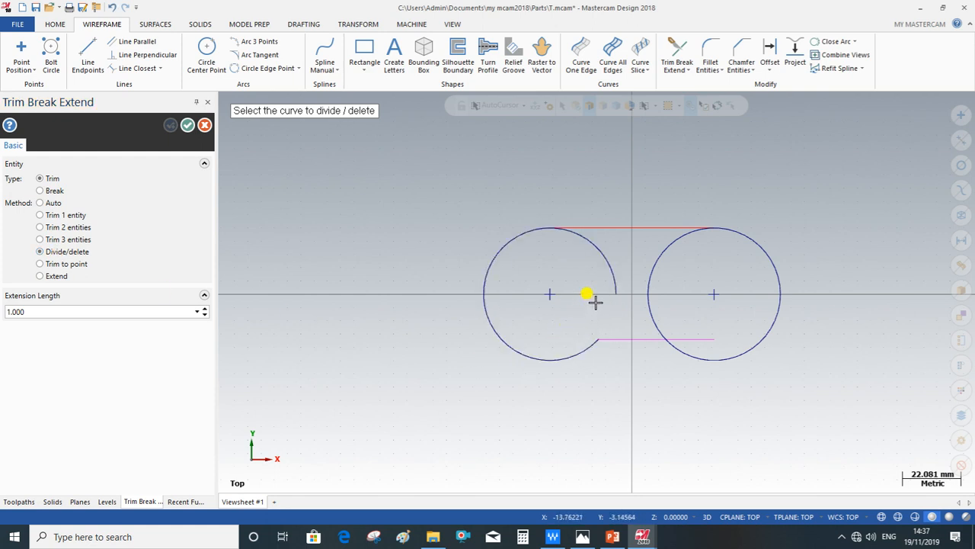
click(615, 282)
click(648, 278)
click(699, 336)
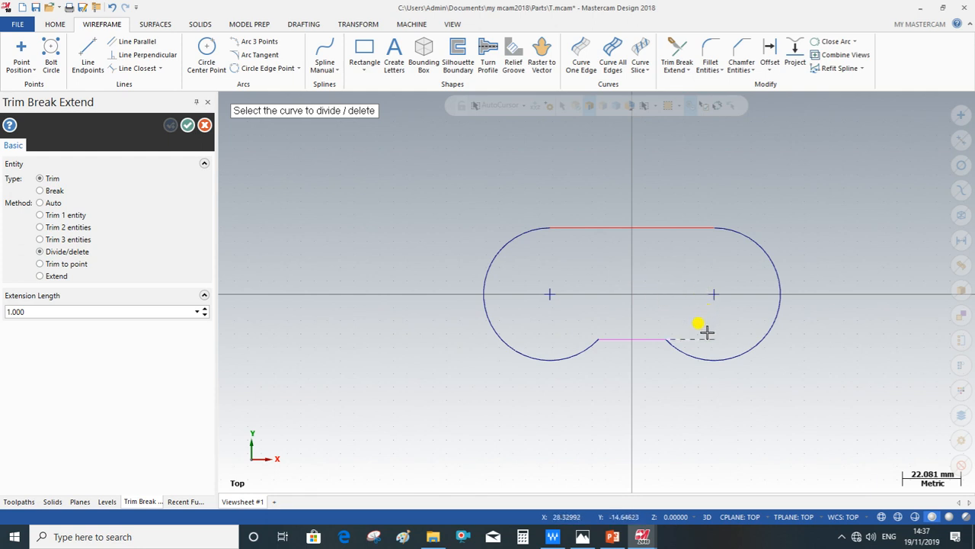
click(187, 127)
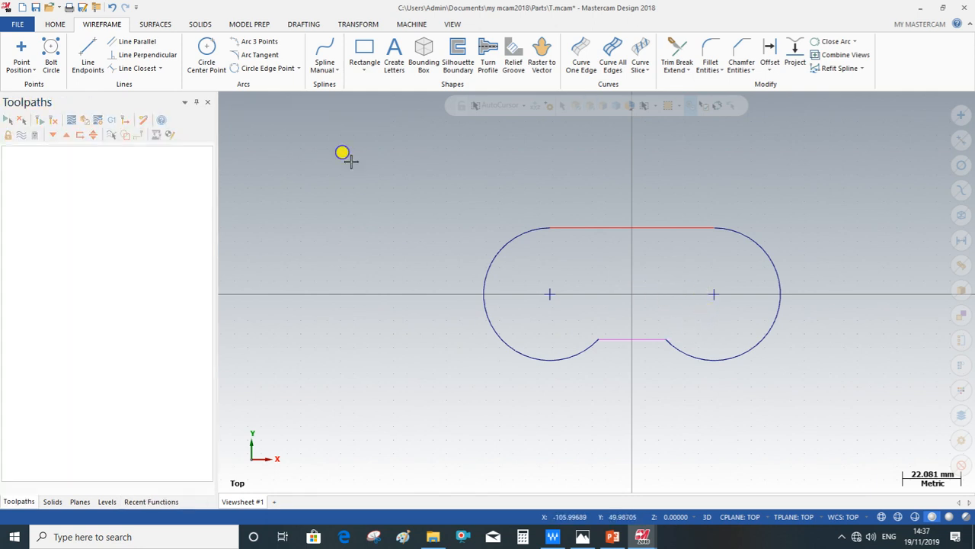
right_click(393, 162)
click(387, 145)
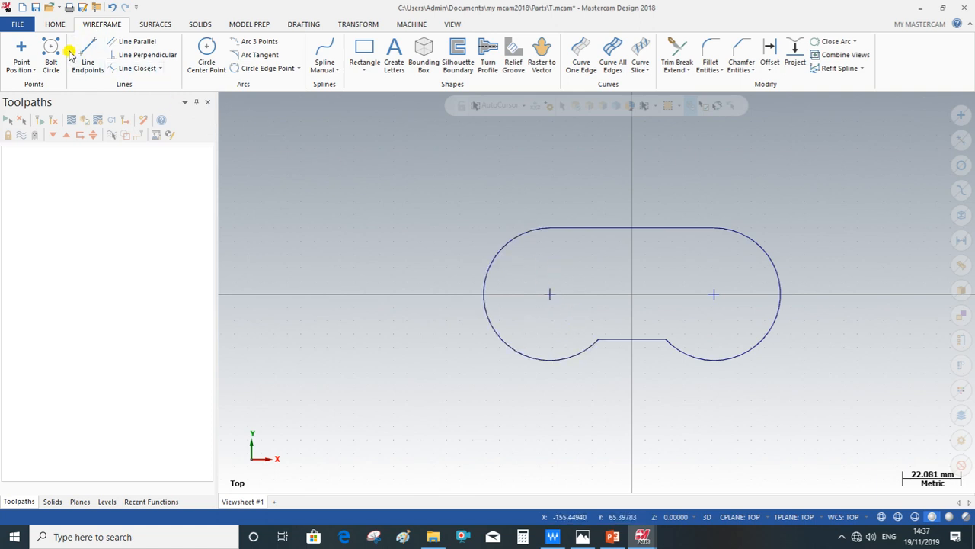
click(364, 48)
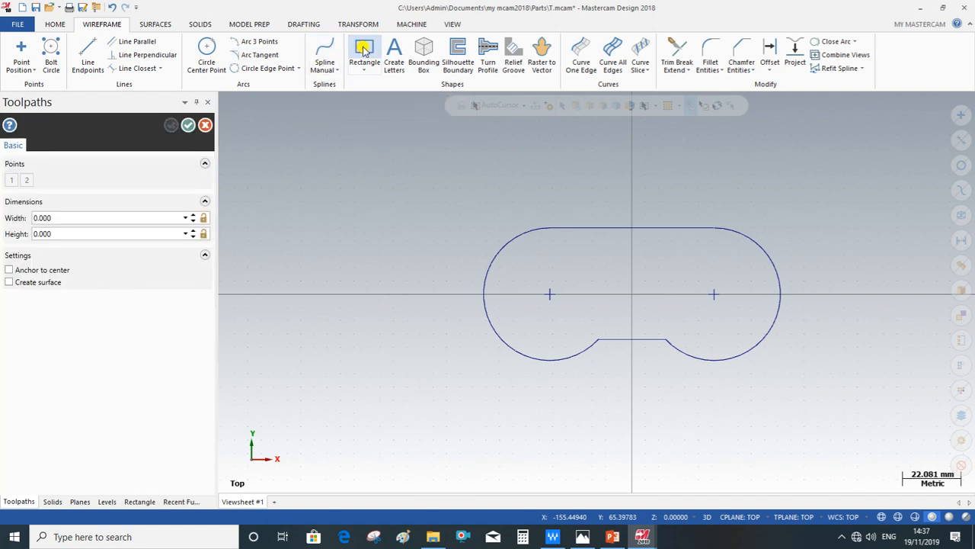
click(551, 298)
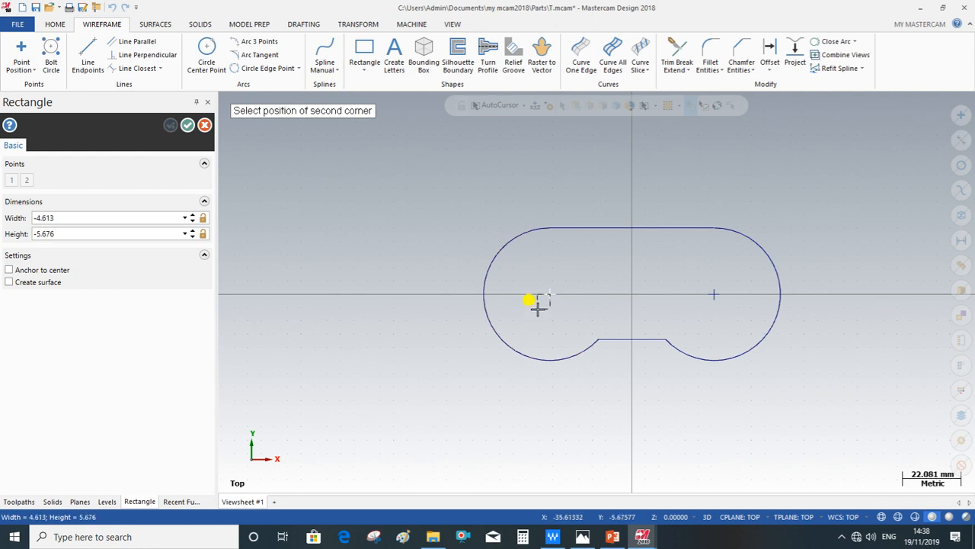
key(Escape)
Create a centre-anchored rectangle on the left point, 7 mm wide and 18 mm high.
click(364, 52)
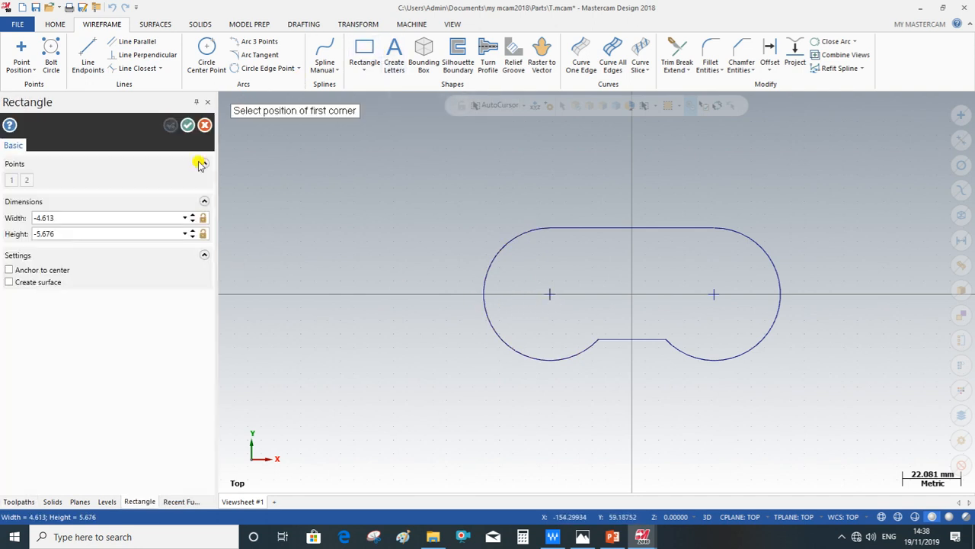
click(53, 272)
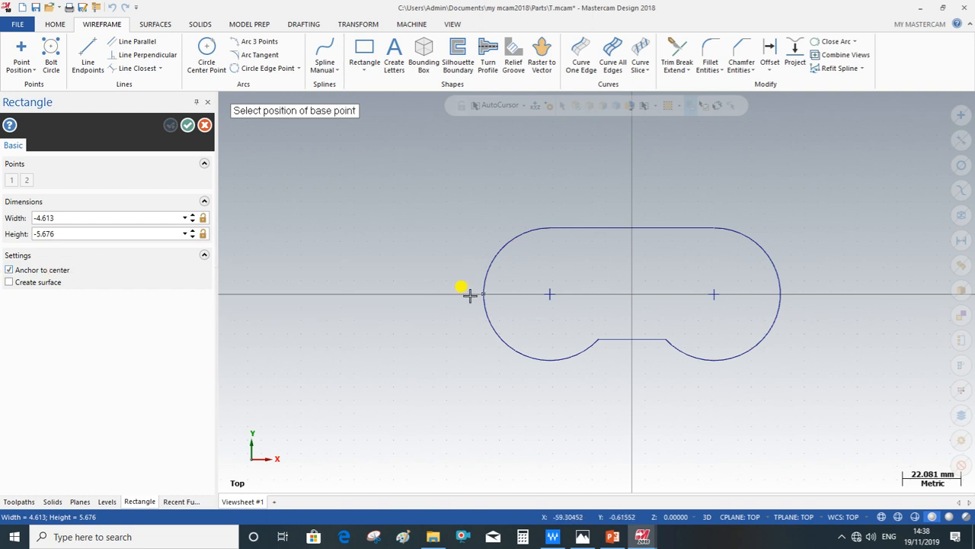
click(550, 294)
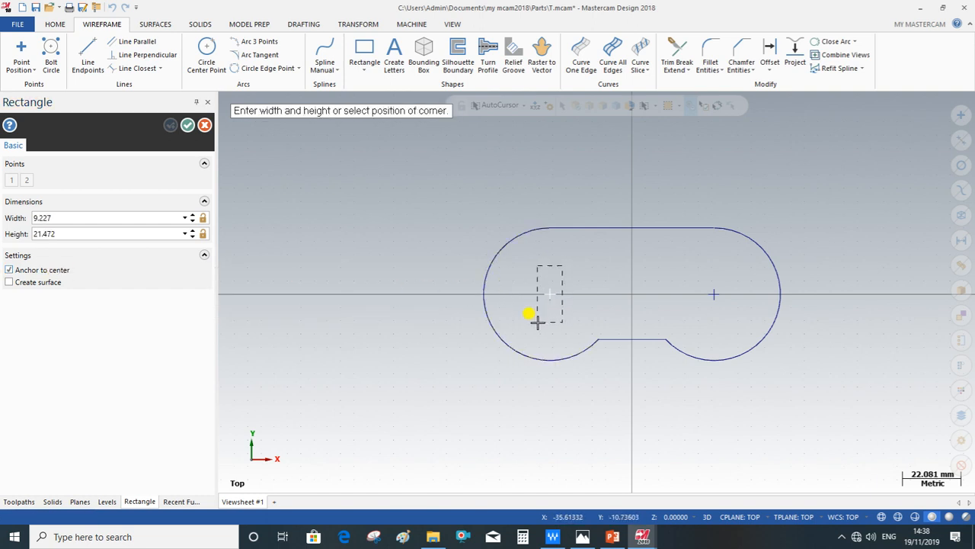
click(537, 321)
click(64, 218)
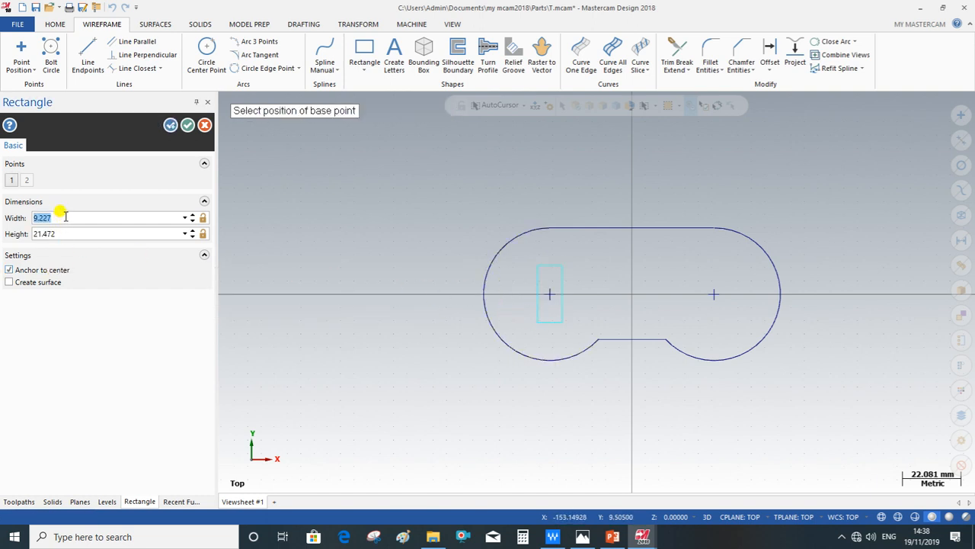
text(7.)
key(Tab)
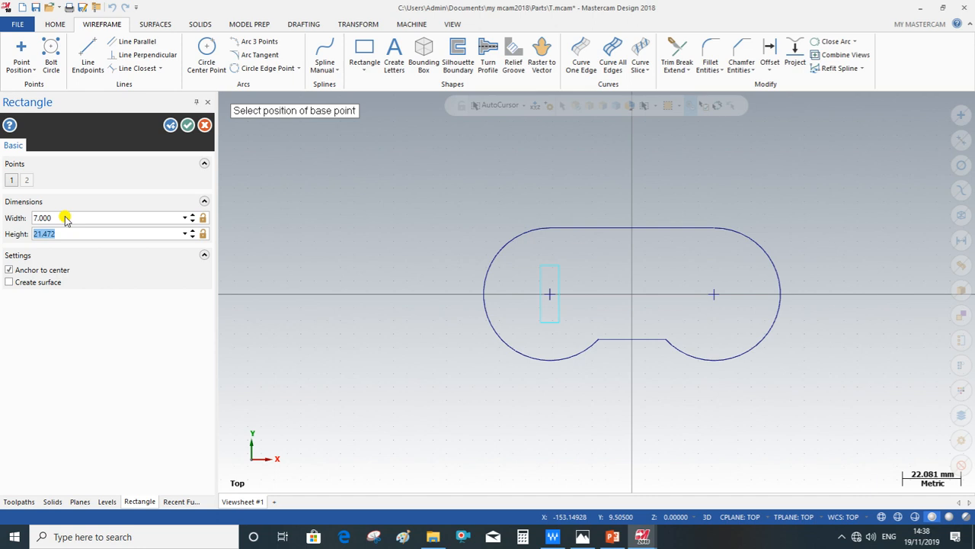
text(18)
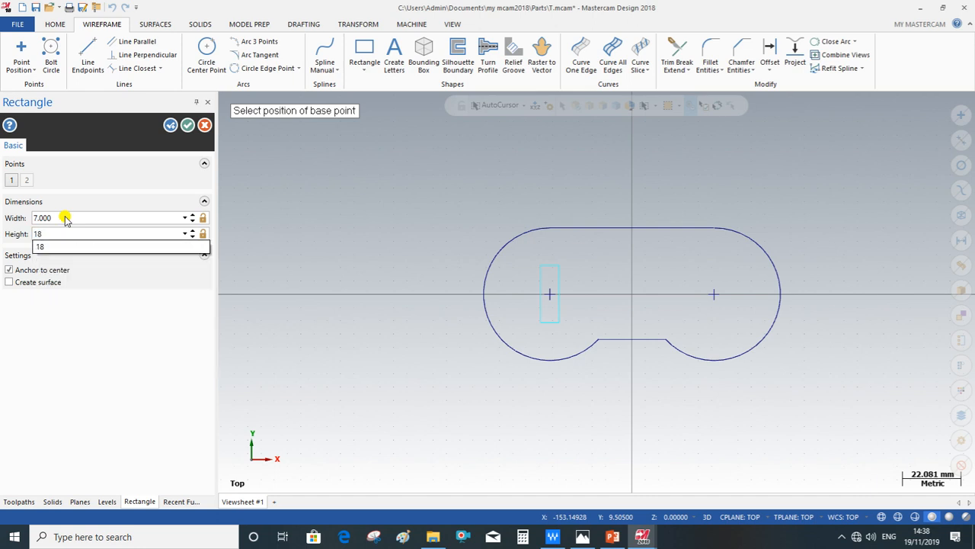
key(Tab)
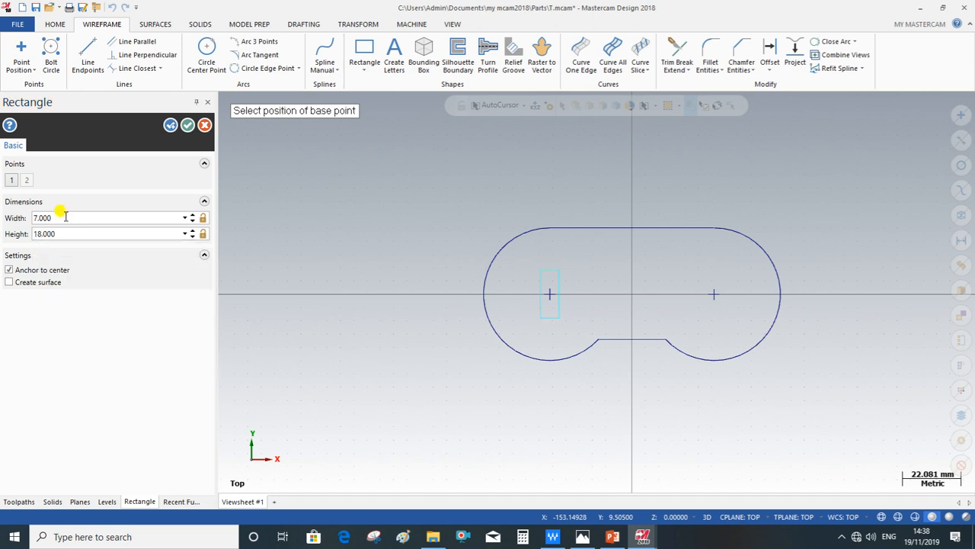
click(170, 124)
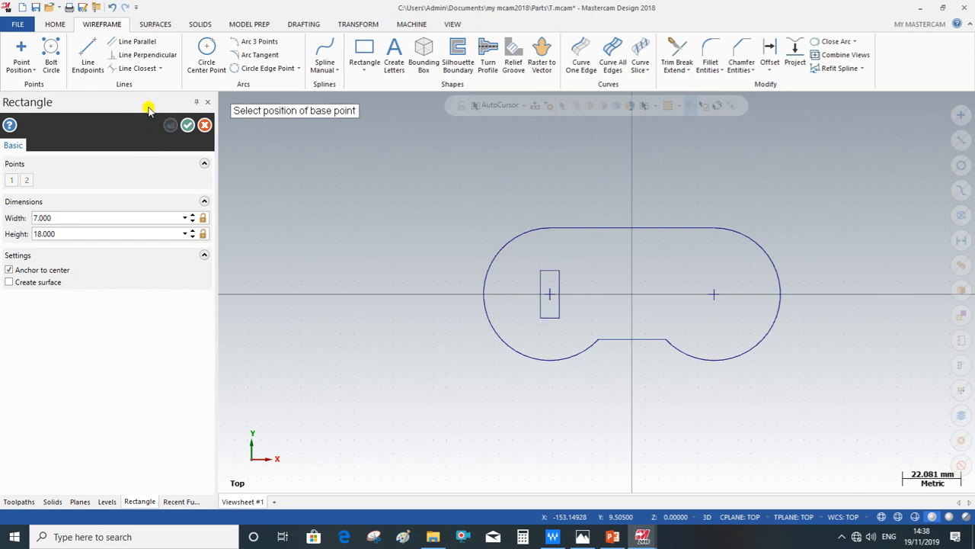
Create a second centre-anchored rectangle on the left point, 18 mm wide and 7 mm high.
click(549, 294)
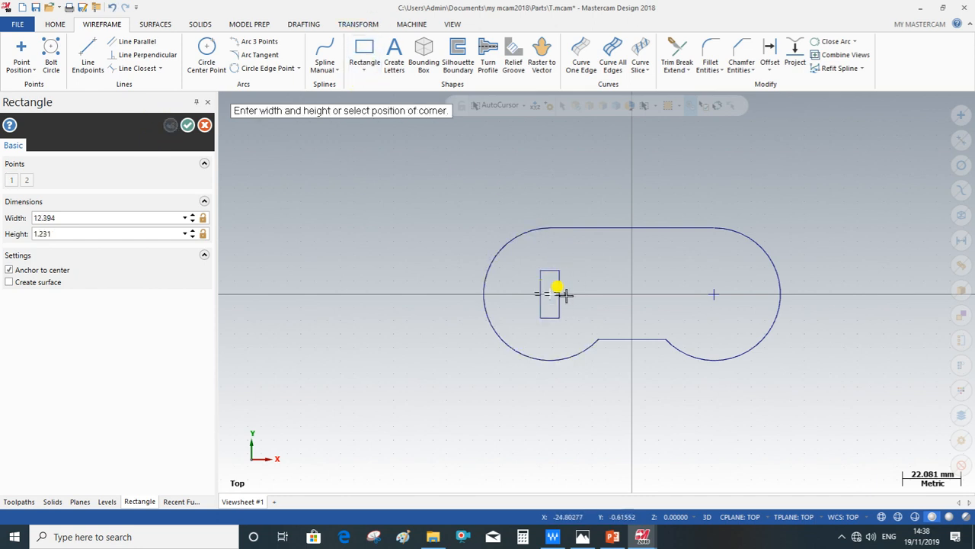
click(585, 301)
click(111, 219)
text(18)
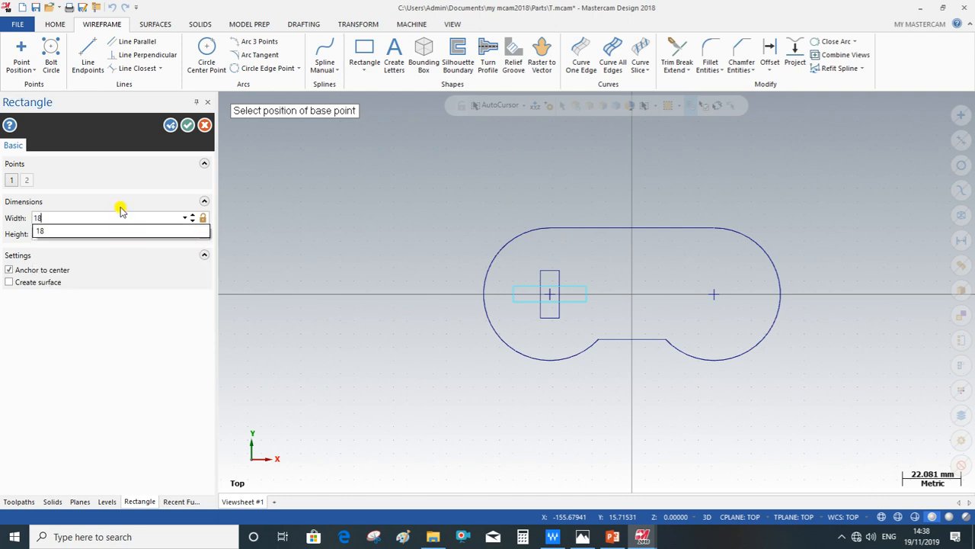
key(Tab)
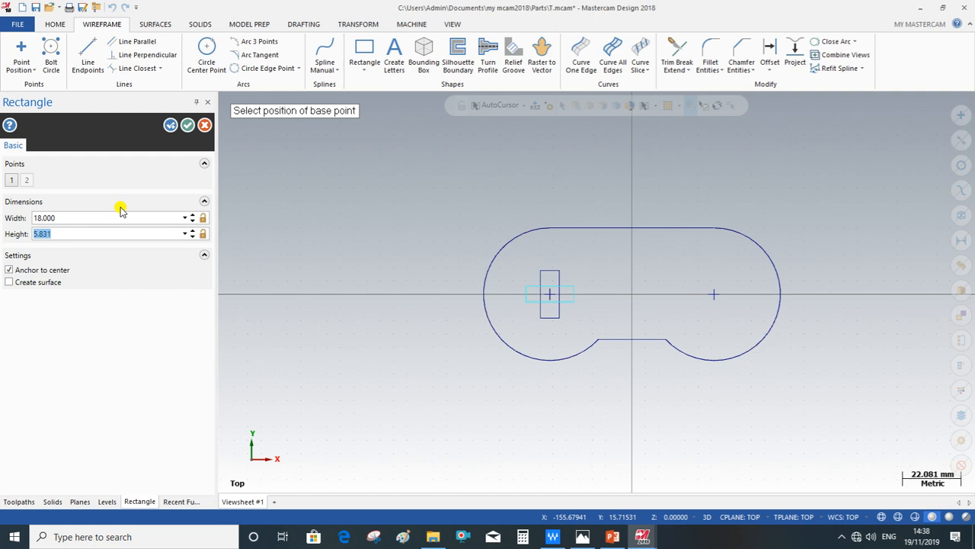
text(7)
key(Tab)
click(187, 125)
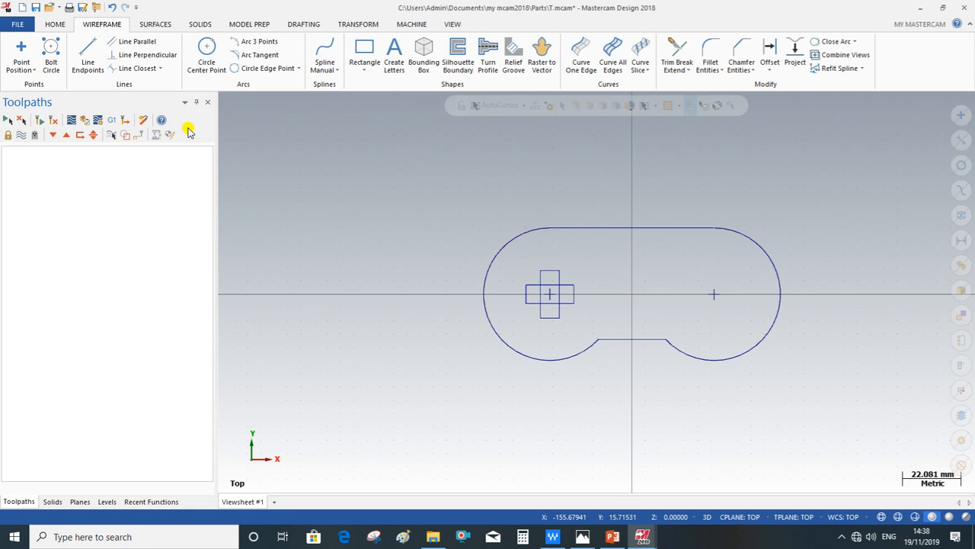
Trim away the overlapping inner lines of the two rectangles with Divide/delete, leaving a single cross outline.
click(677, 54)
scroll(535, 276, up, 3)
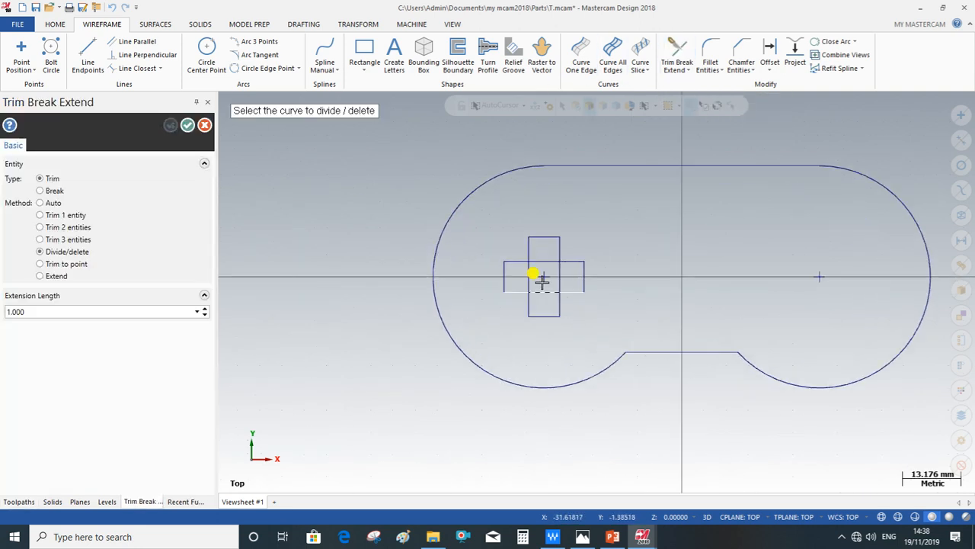
click(530, 276)
click(537, 304)
click(564, 280)
click(187, 125)
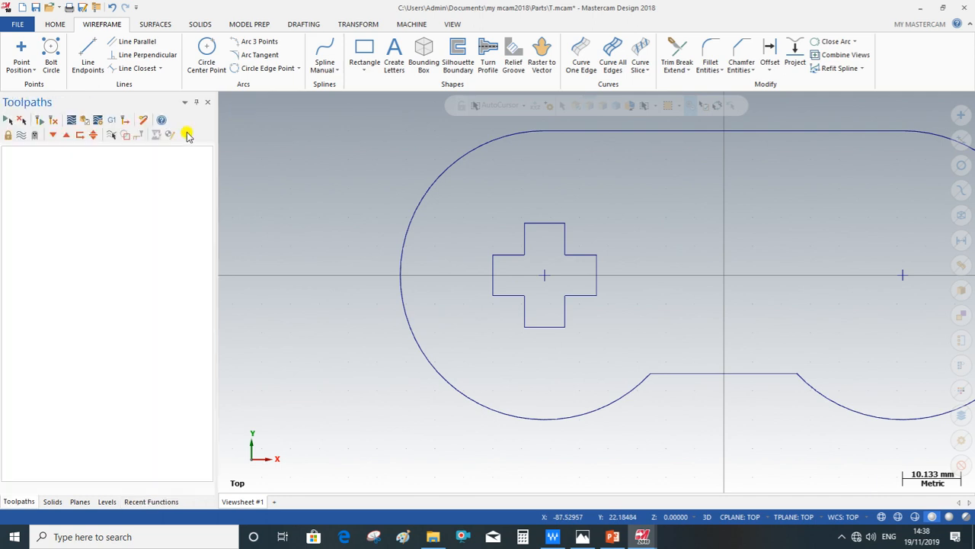
Round all corners of the cross outline with a 2 mm chain fillet.
click(708, 67)
click(720, 96)
click(565, 236)
click(51, 447)
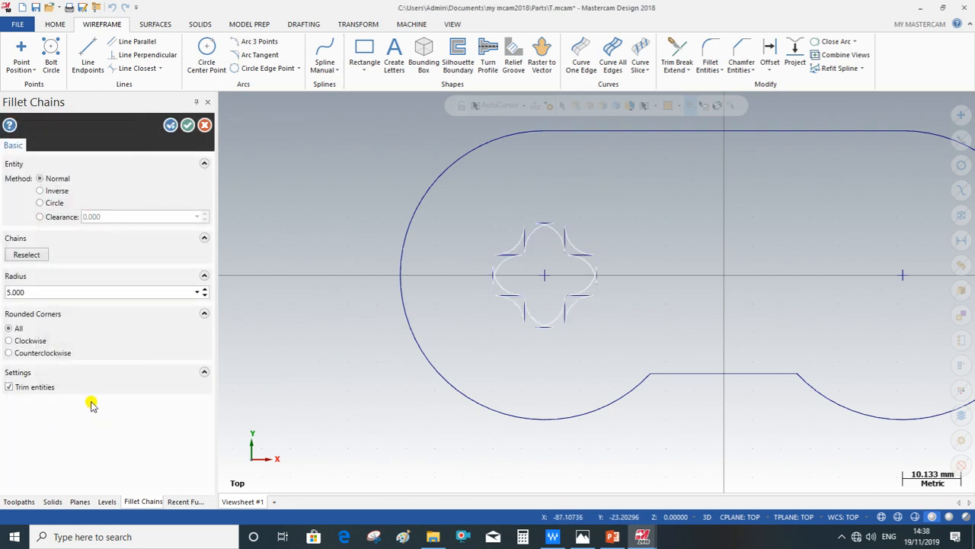
double_click(45, 294)
text(2)
key(Return)
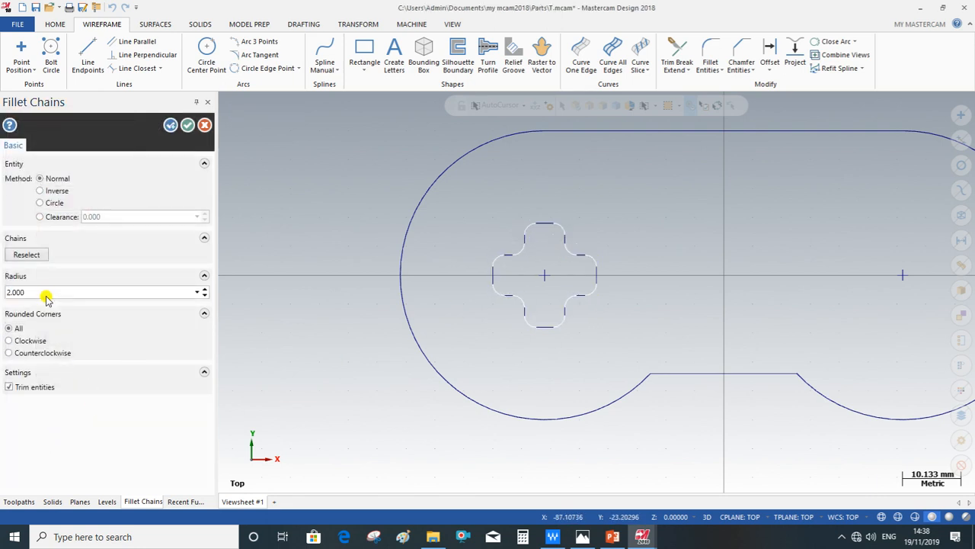
key(Return)
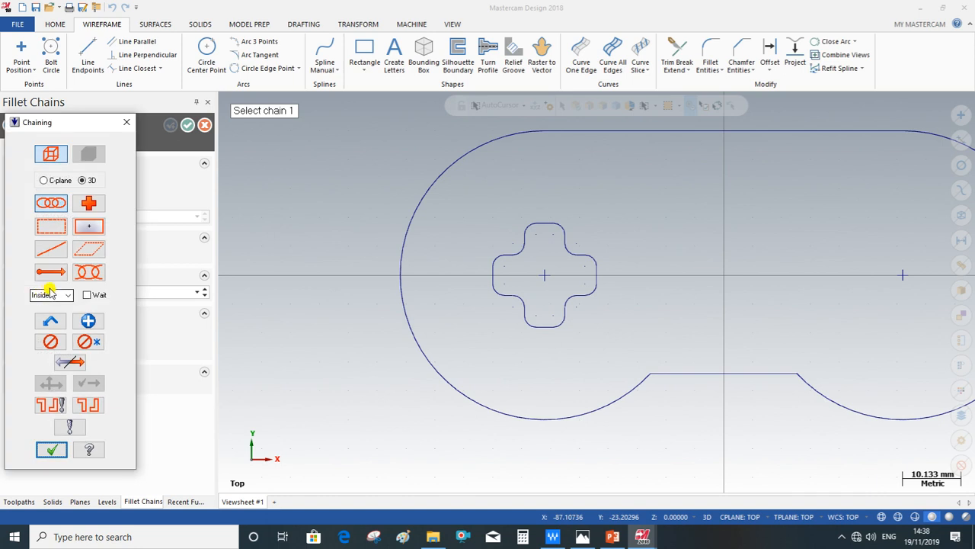
click(51, 449)
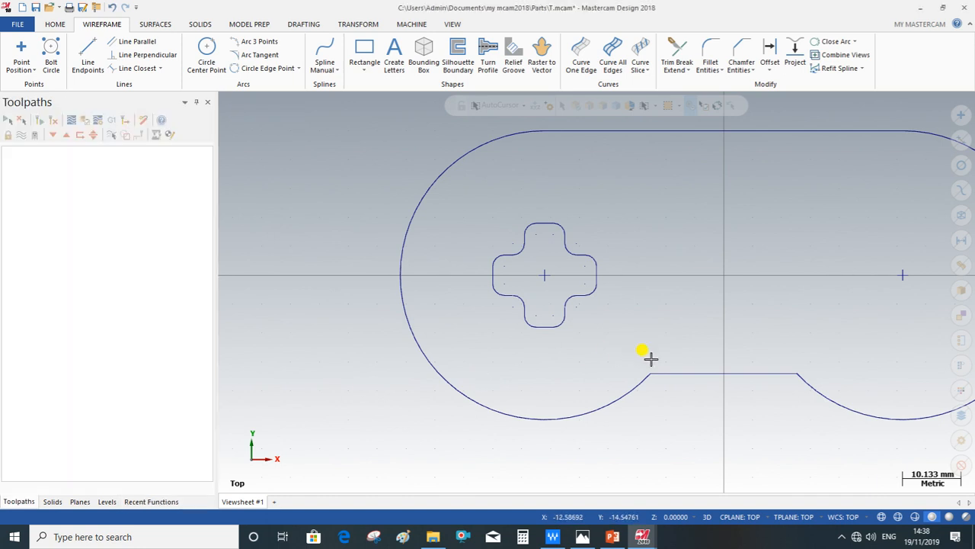
scroll(507, 364, down, 1)
scroll(880, 321, up, 1)
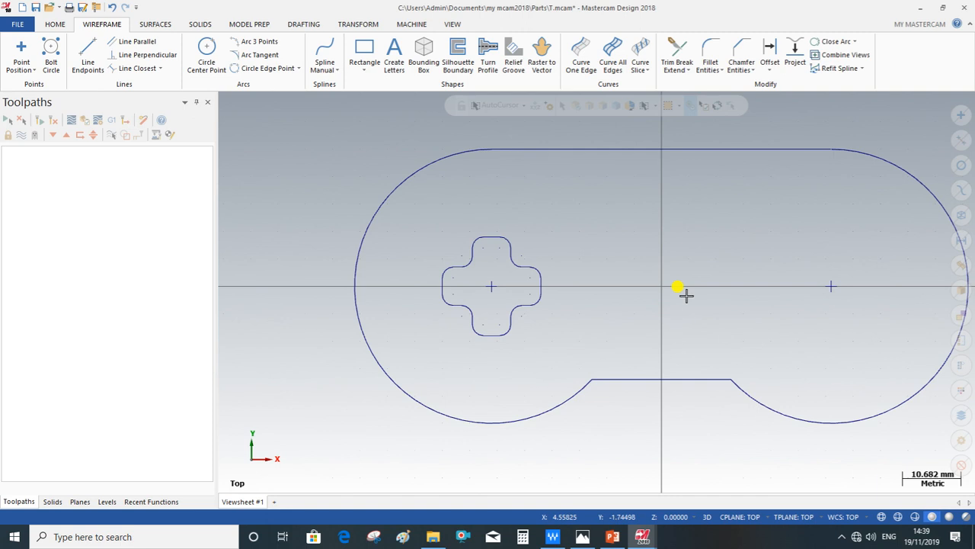
click(364, 71)
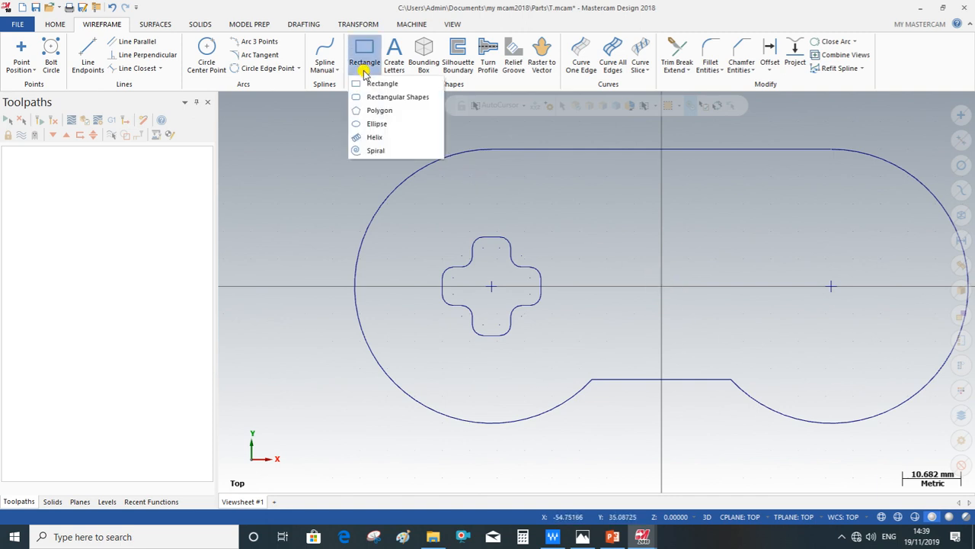
click(403, 97)
key(Escape)
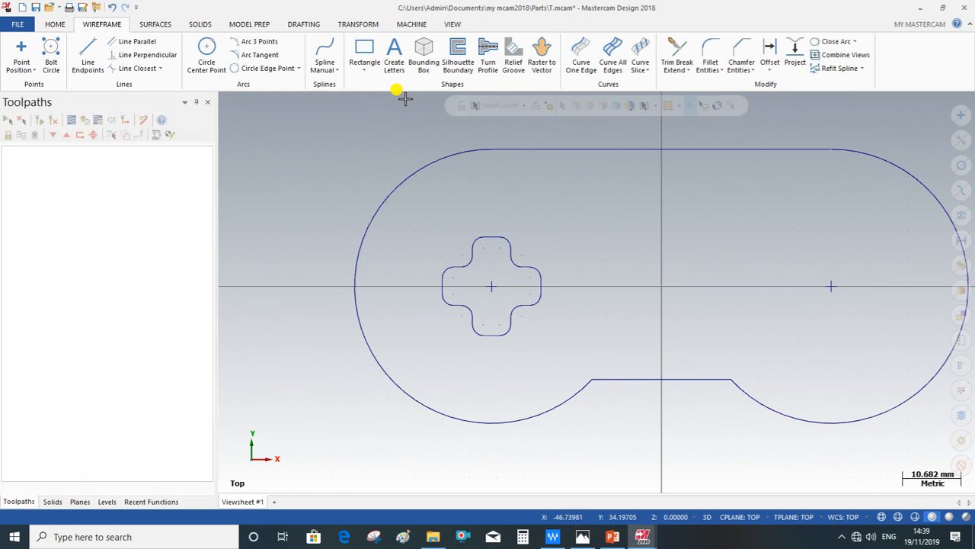
Create two points on the vertical centre axis at 0,6 and 0,-6.
click(21, 53)
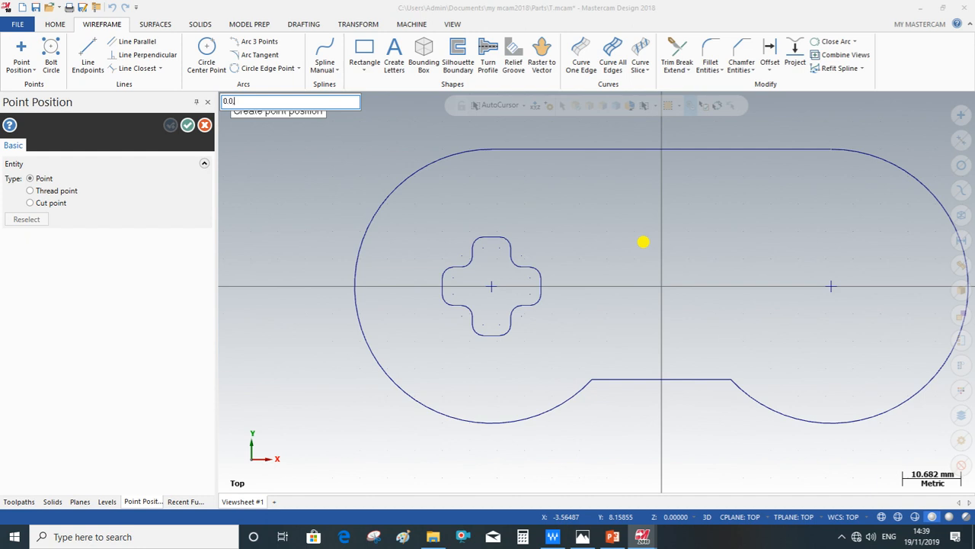
key(Return)
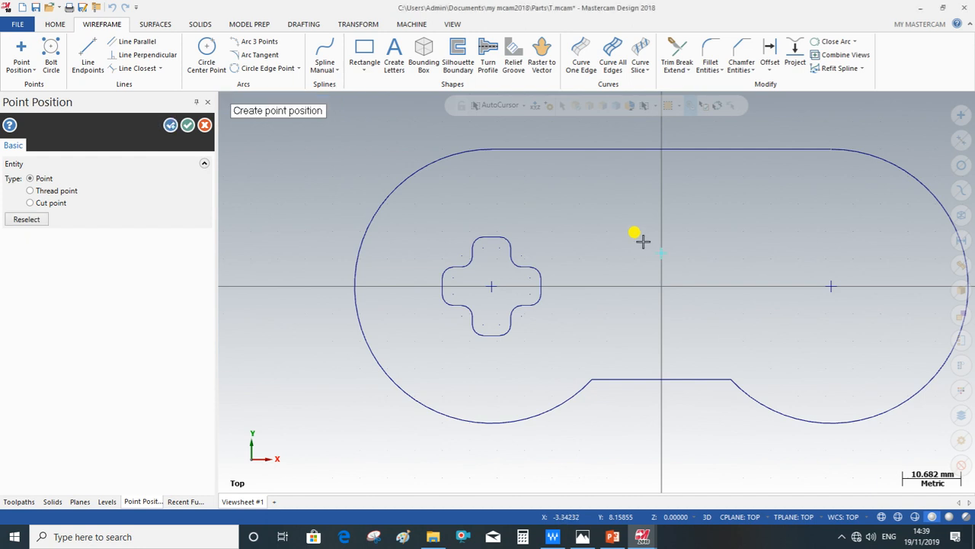
key(space)
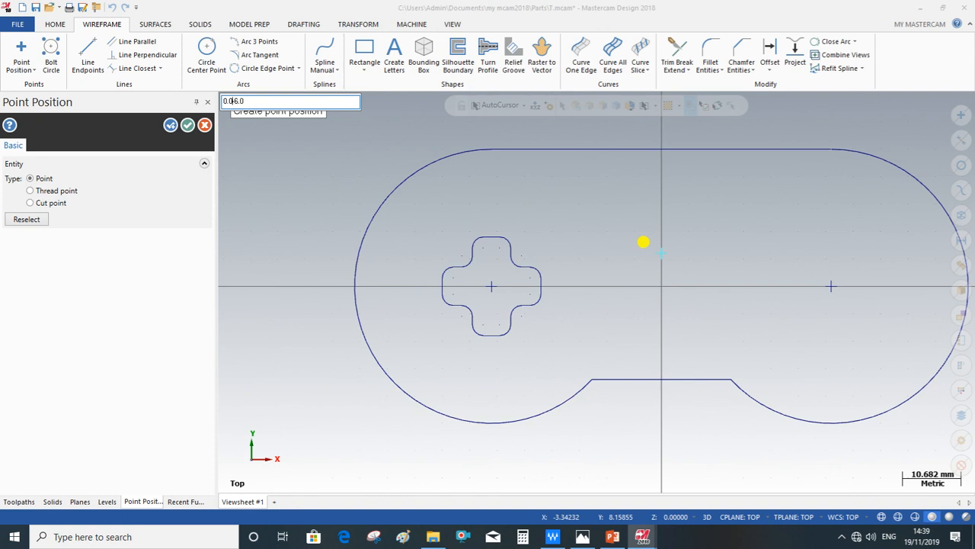
text(0.0,6.0)
key(Return)
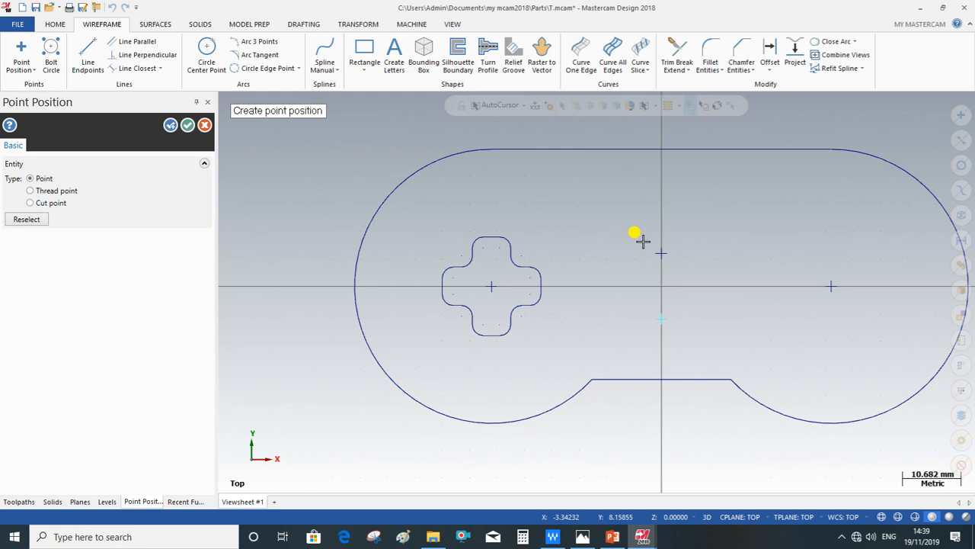
click(187, 125)
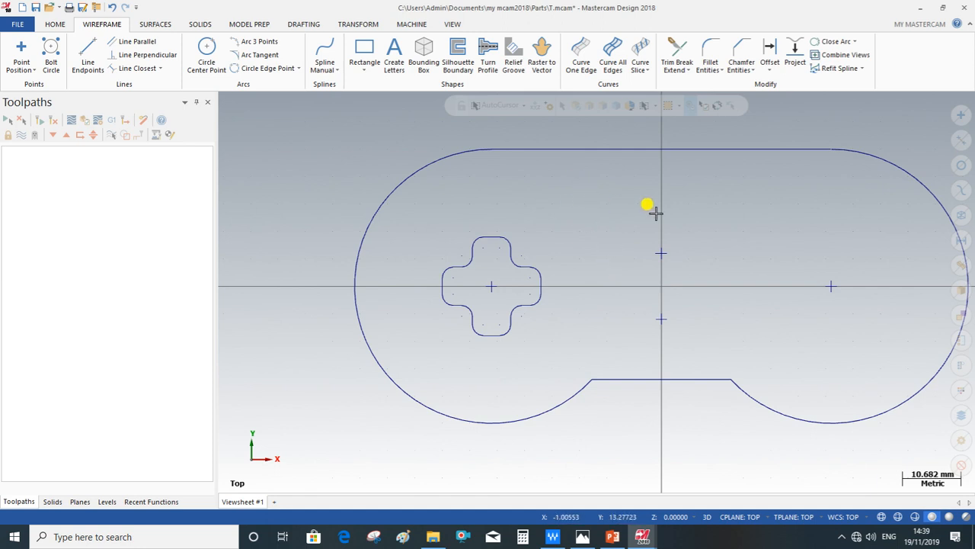
Place a centre-origin obround on the upper centre-axis point, about 15.4 mm wide and 3.9 mm high.
click(365, 70)
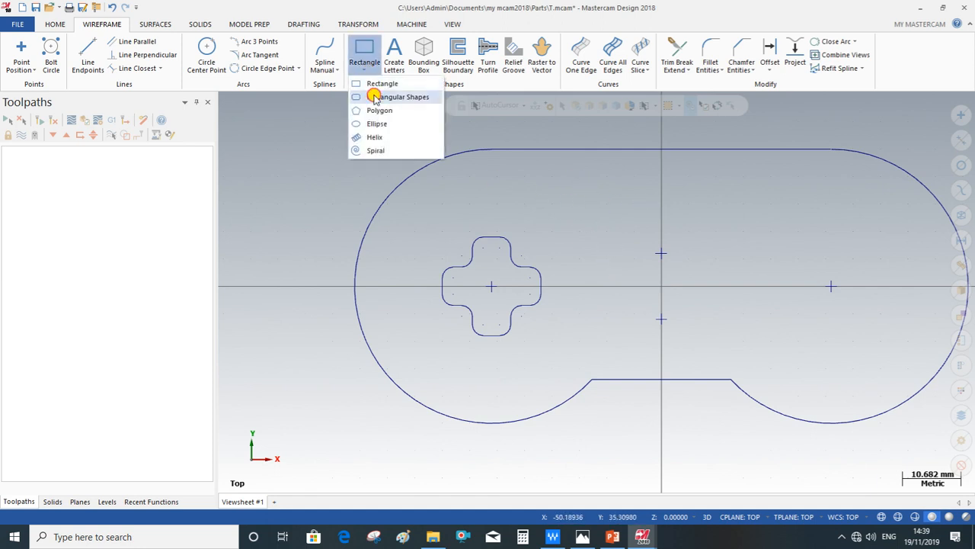
click(376, 97)
click(107, 330)
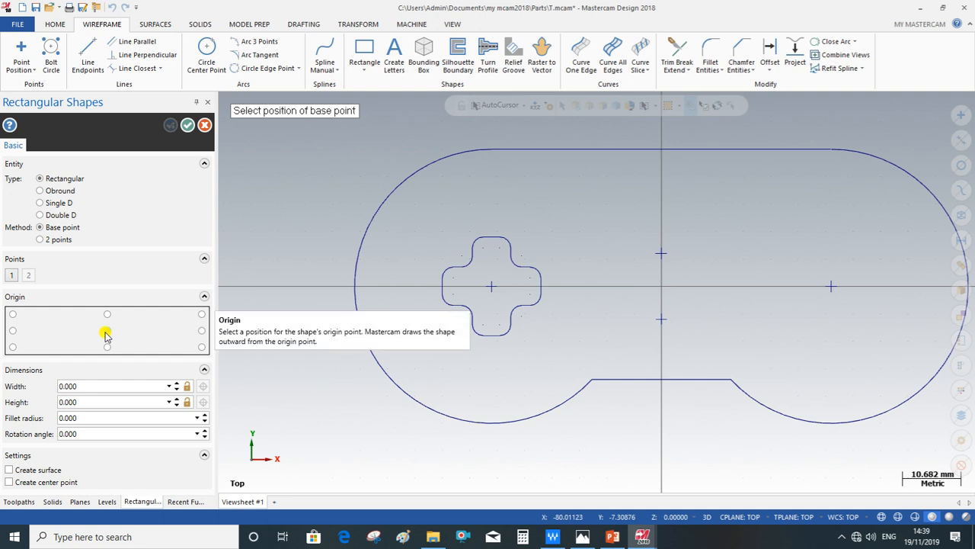
click(662, 257)
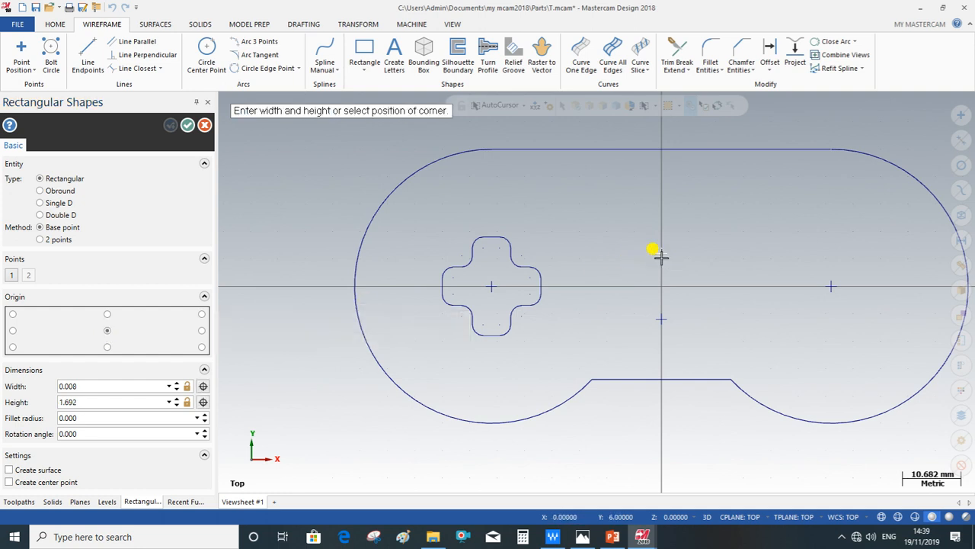
click(616, 261)
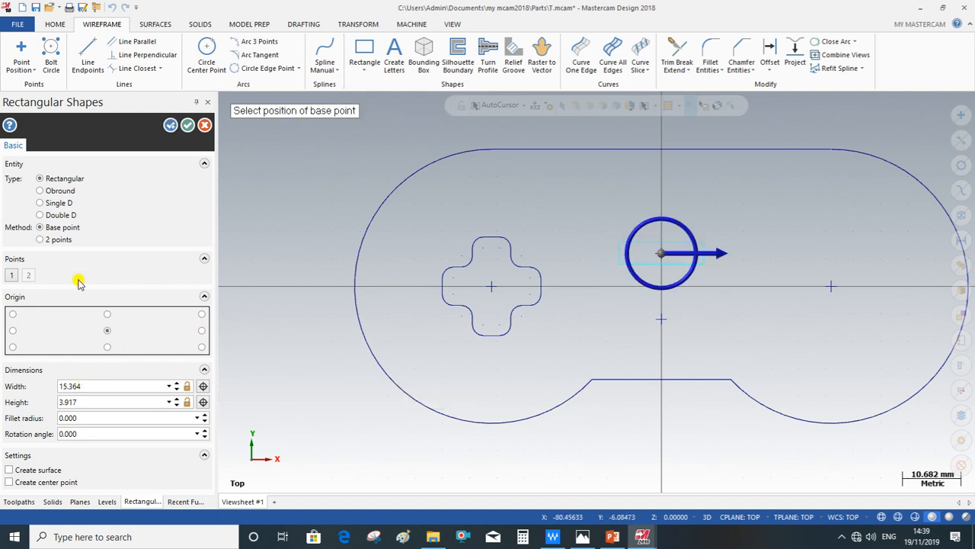
click(40, 192)
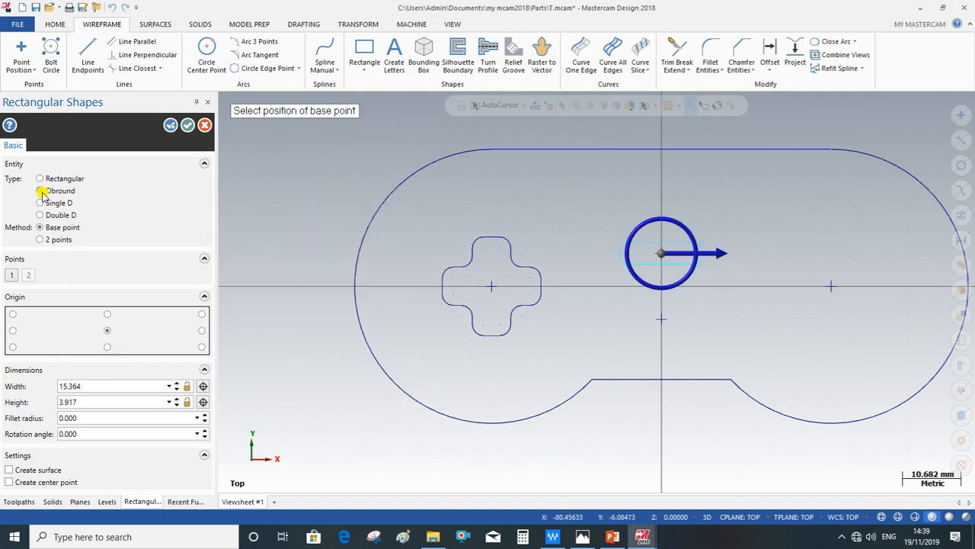
Set the obround's width to 11 mm and its height to 5 mm.
double_click(98, 386)
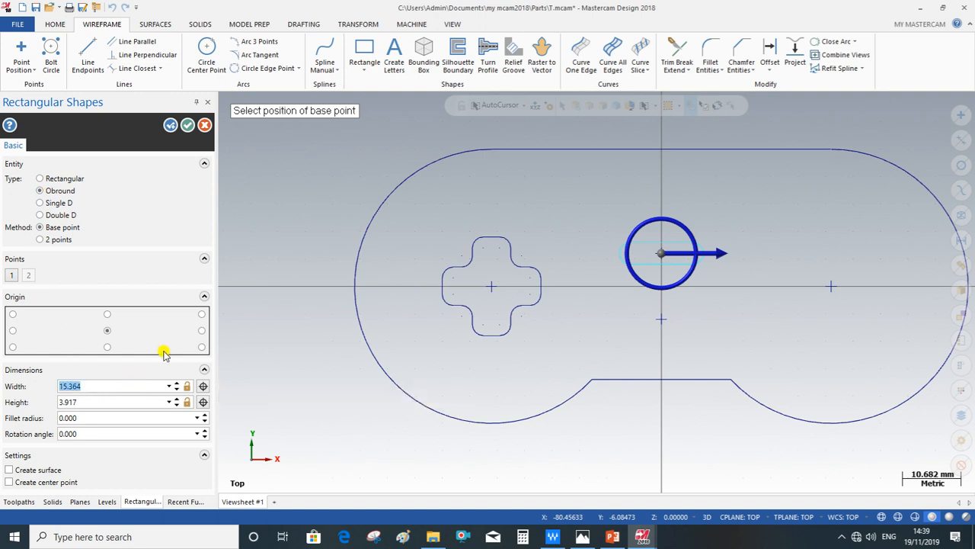
text(5)
key(Tab)
click(91, 402)
double_click(85, 404)
text(5)
double_click(91, 385)
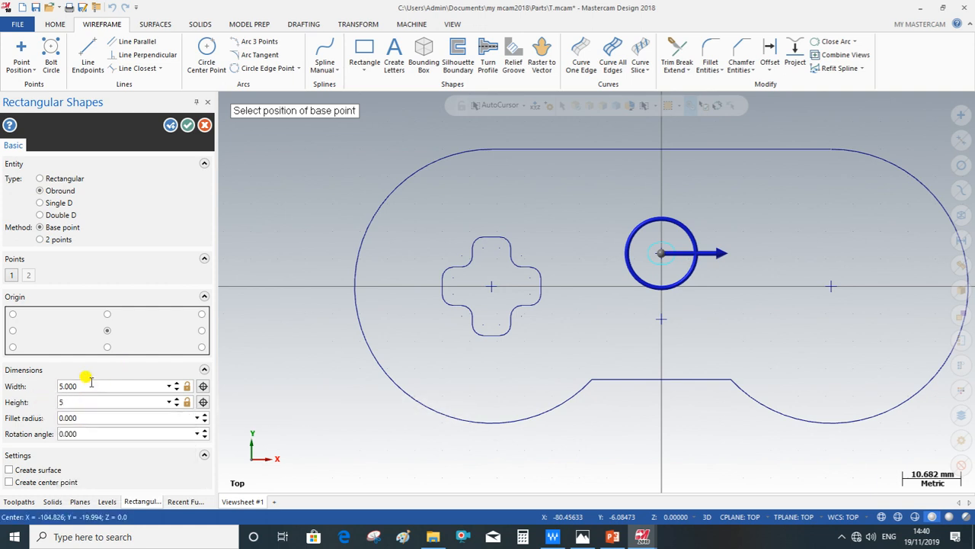
click(102, 382)
text(+6)
key(Return)
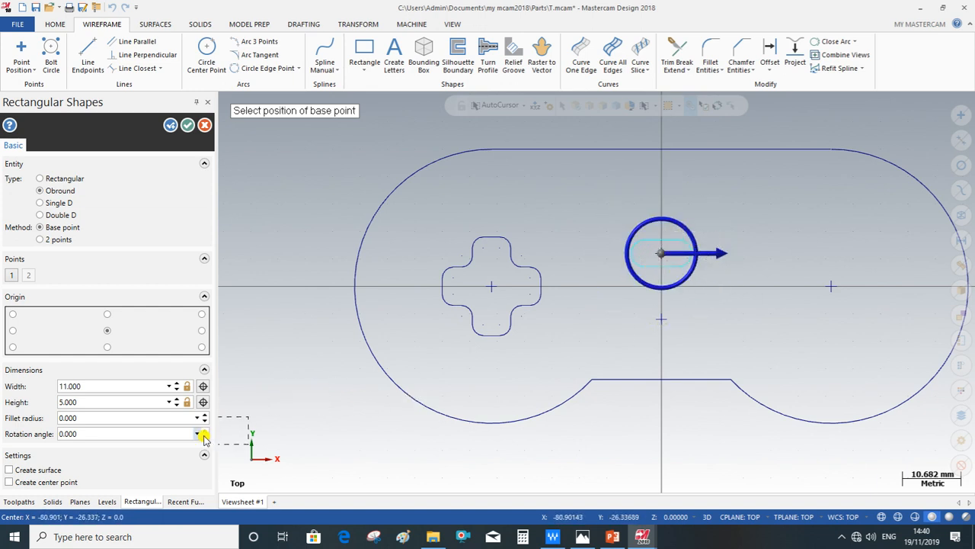
Set the obround's rotation angle to 35 degrees and create the shape, keeping the command active.
click(153, 434)
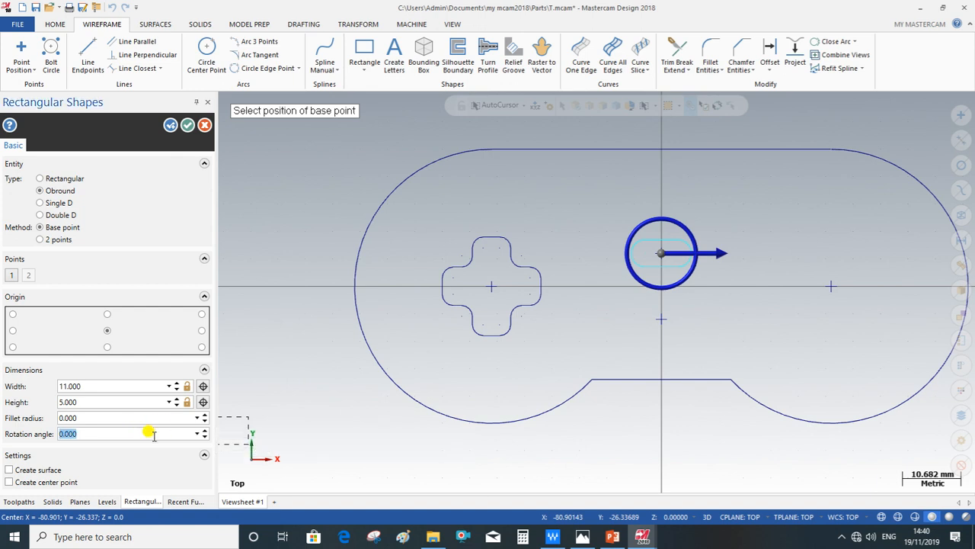
text(35)
key(Tab)
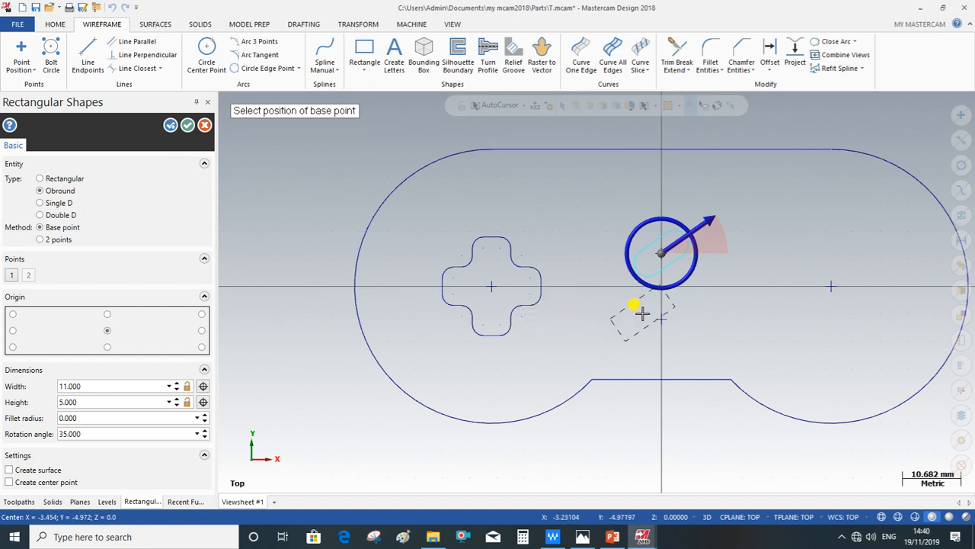
click(170, 125)
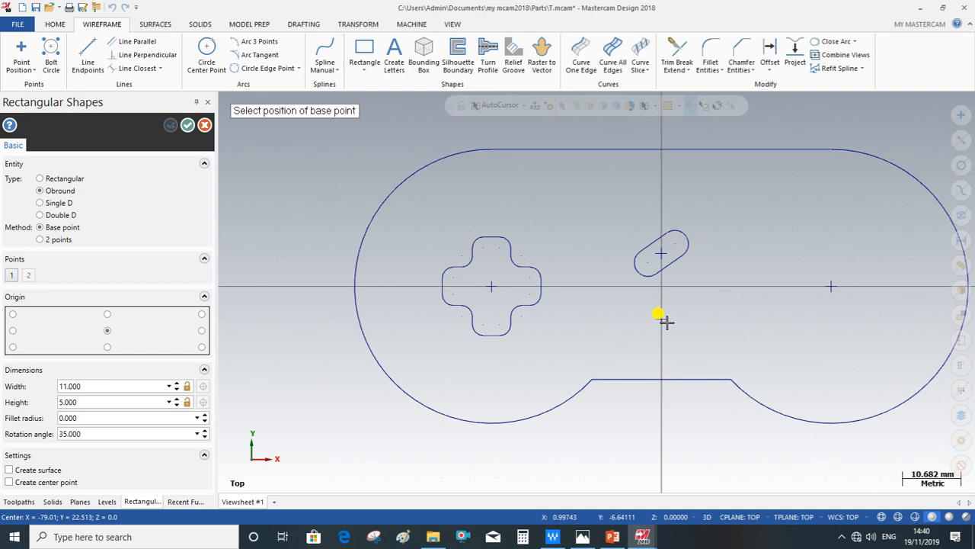
Create a second obround on the lower centre-axis point, 11 mm wide and 5 mm high, at the same 35-degree rotation.
click(678, 309)
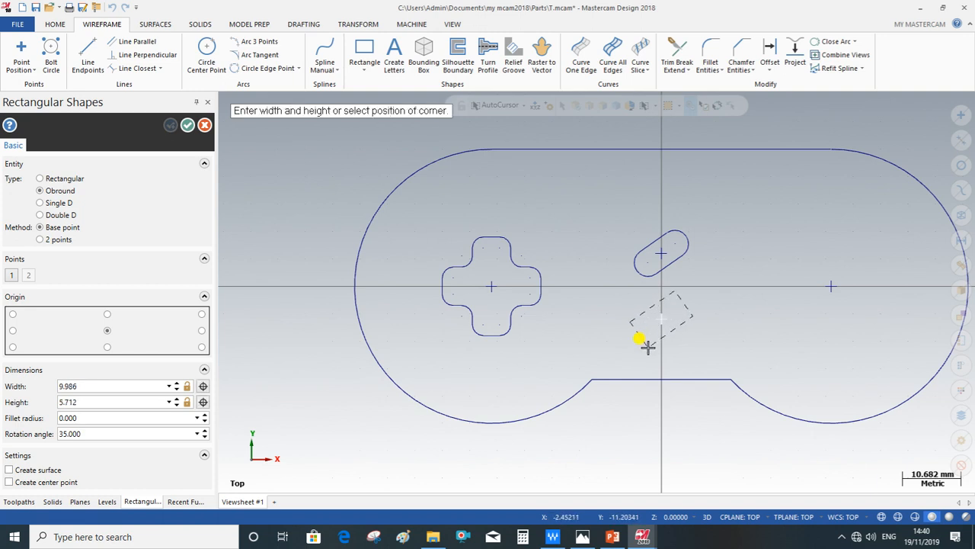
click(647, 342)
double_click(90, 387)
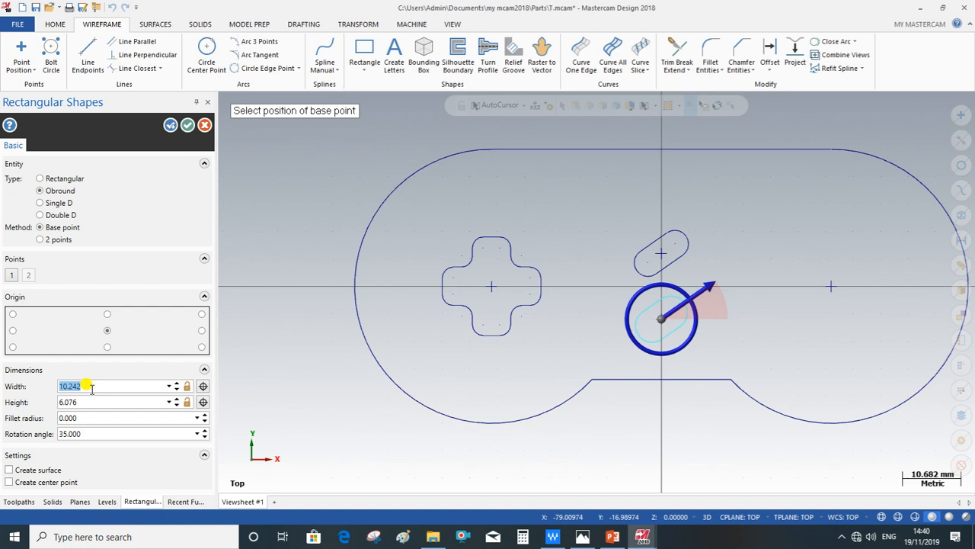
text(11)
key(Return)
double_click(90, 402)
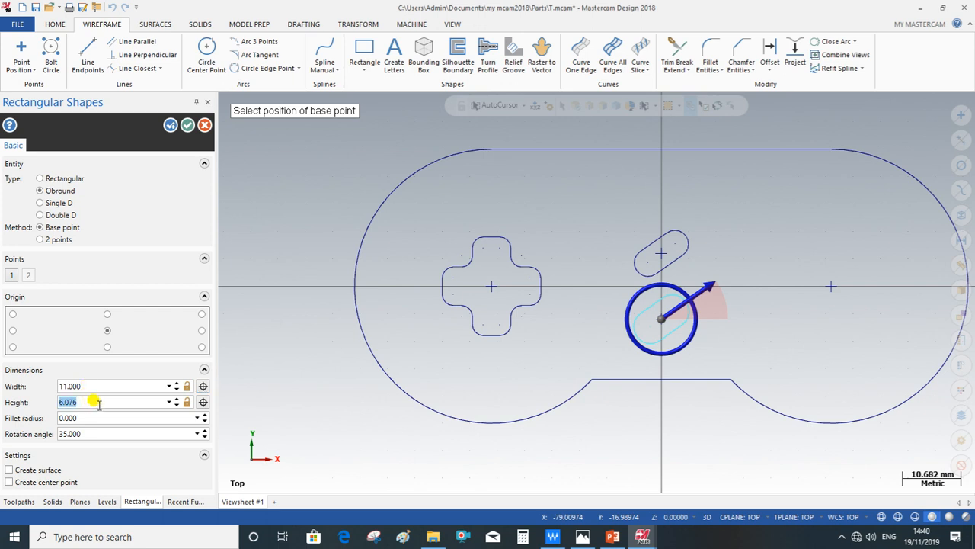
text(5)
key(Return)
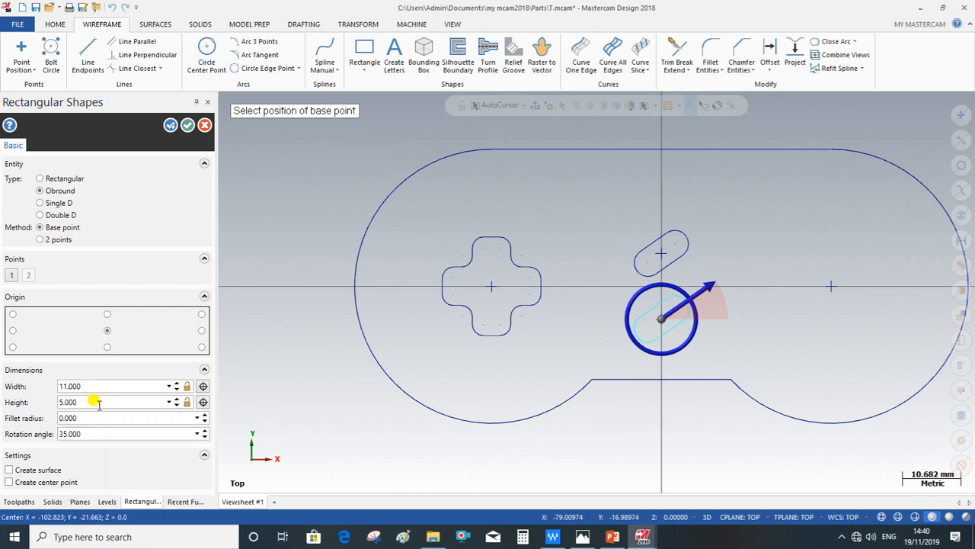
click(171, 125)
click(188, 125)
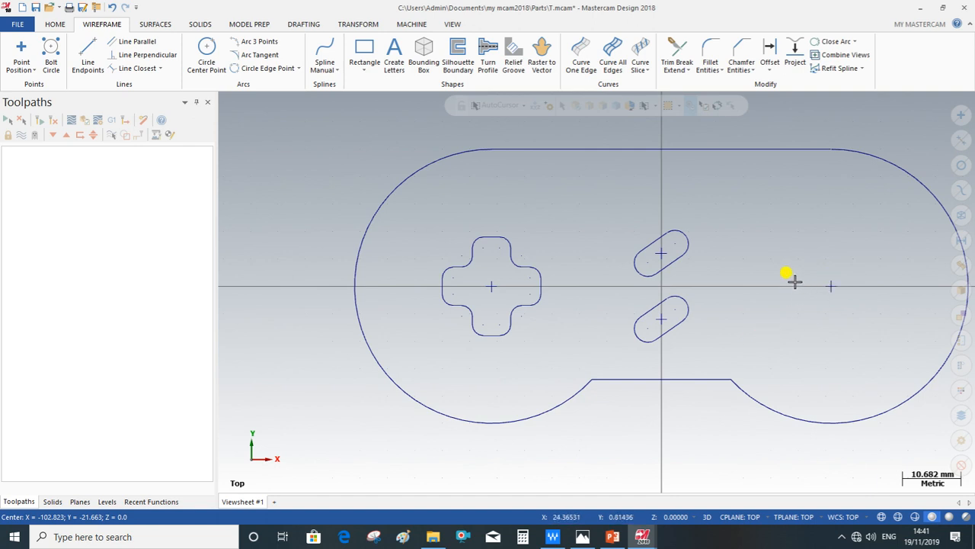
Create a new plane aligned to Top with its origin on the centre point of the right-hand lobe, at X 31.
click(104, 501)
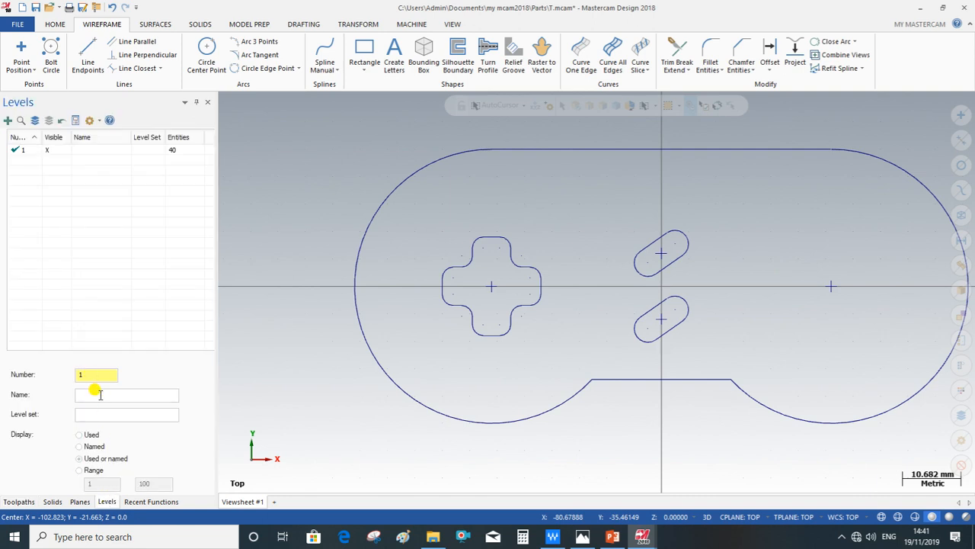
click(80, 502)
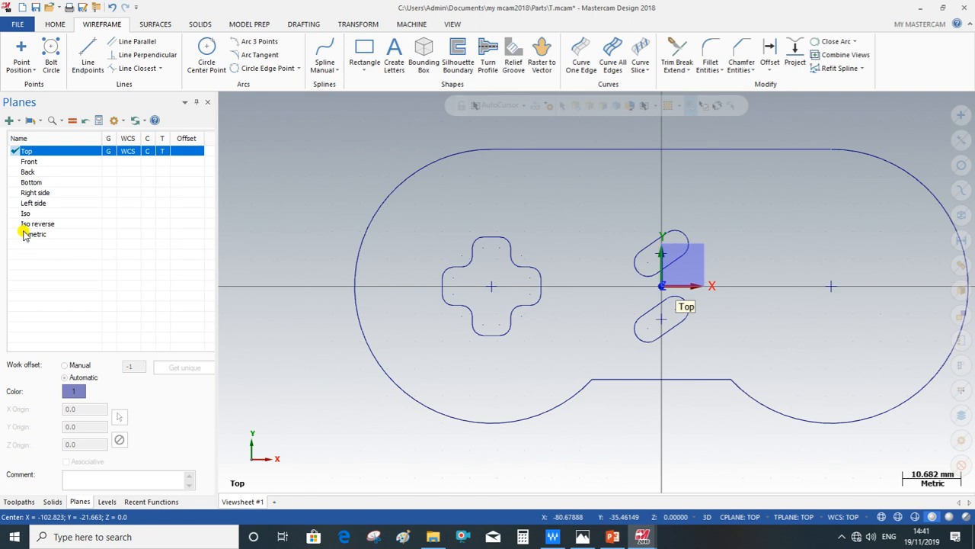
click(11, 121)
click(31, 211)
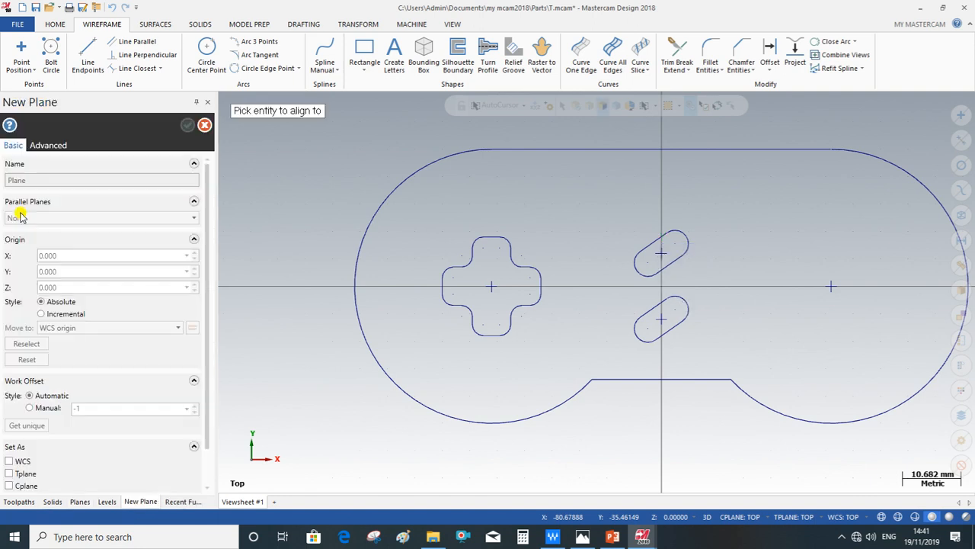
click(832, 286)
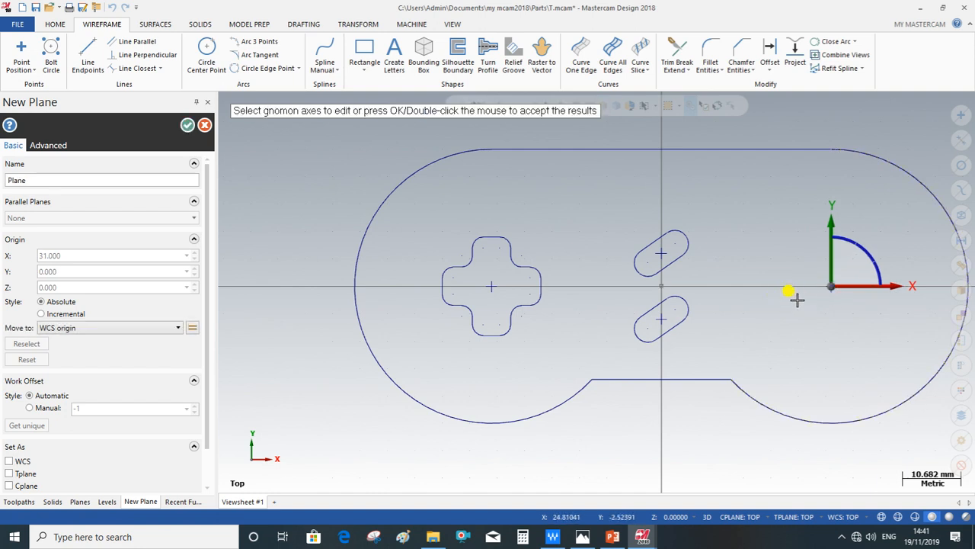
click(187, 125)
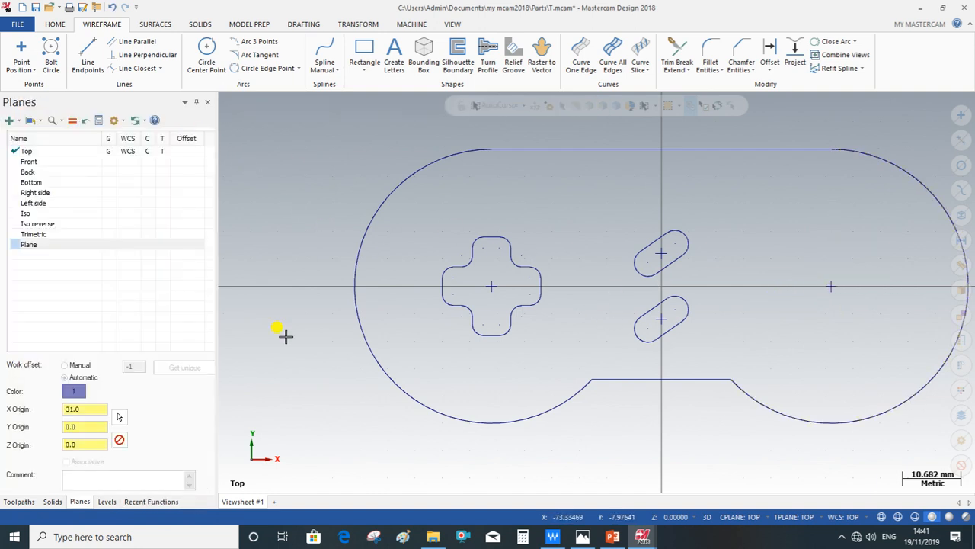
Make the new plane active as WCS, construction plane and tool plane.
click(108, 245)
click(123, 244)
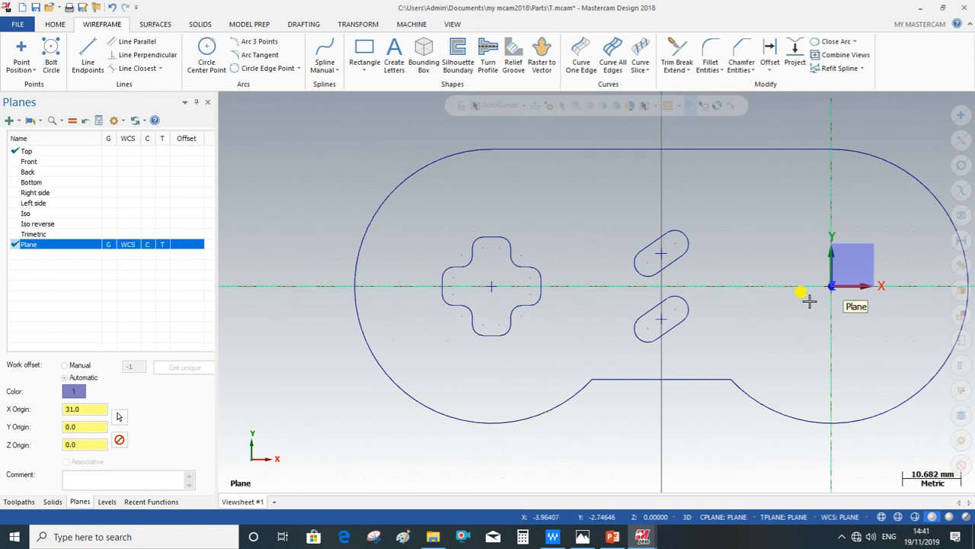
scroll(831, 282, up, 4)
scroll(669, 335, down, 3)
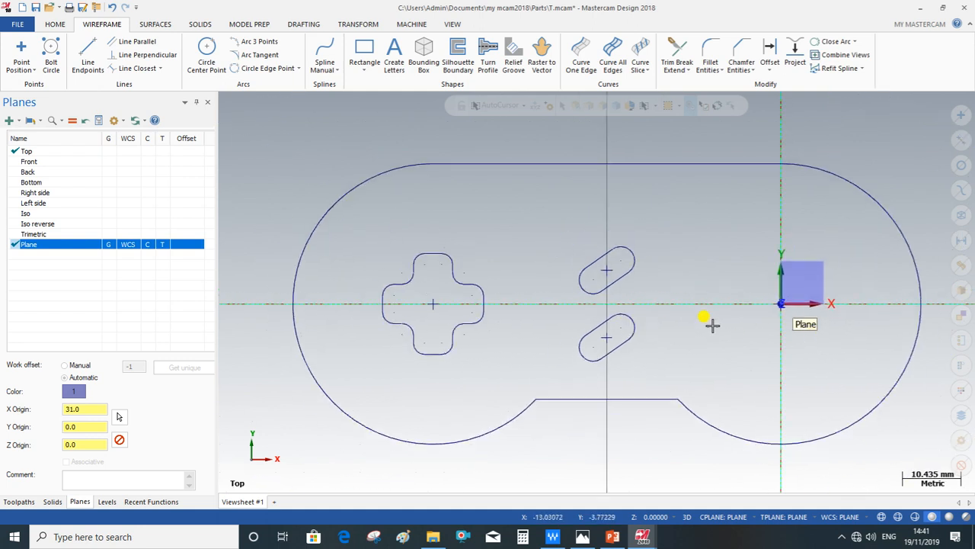
click(61, 25)
click(102, 24)
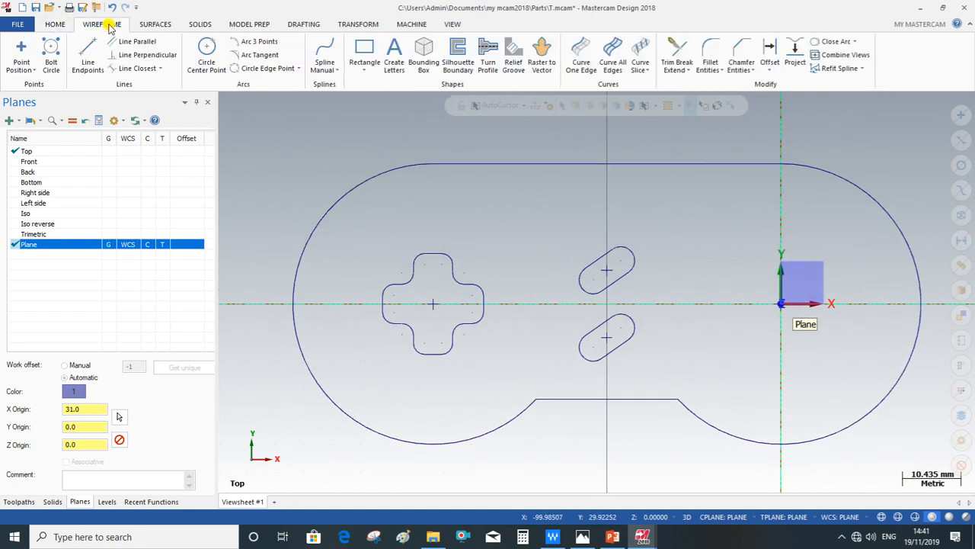
click(10, 505)
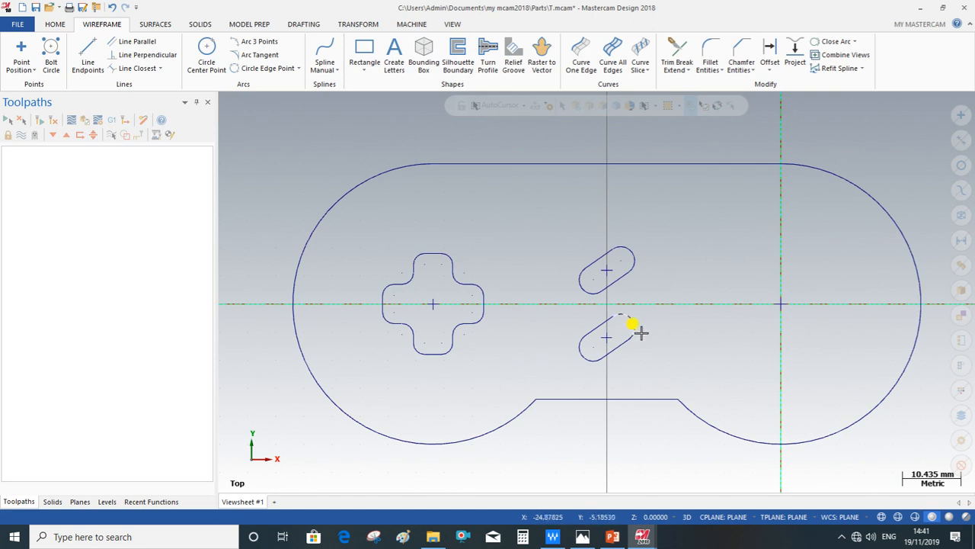
click(21, 52)
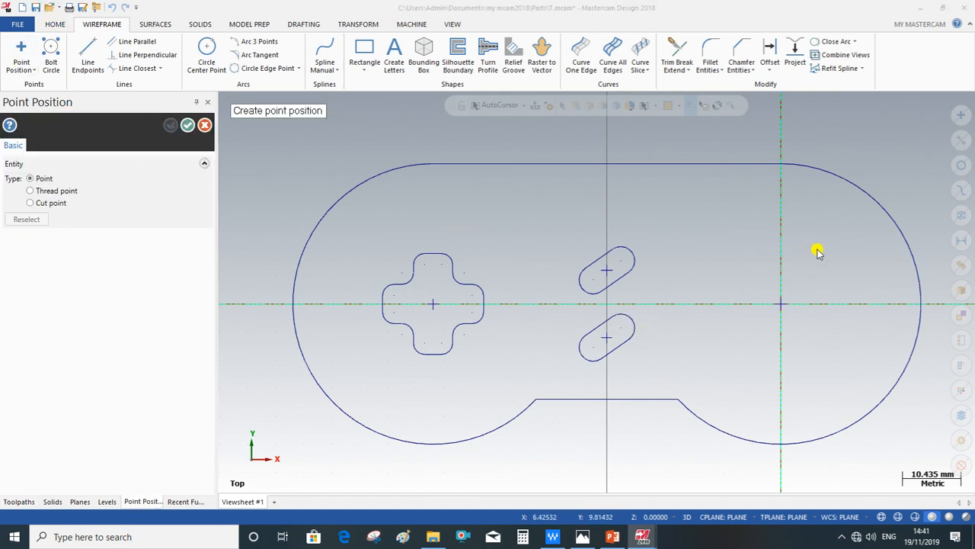
key(space)
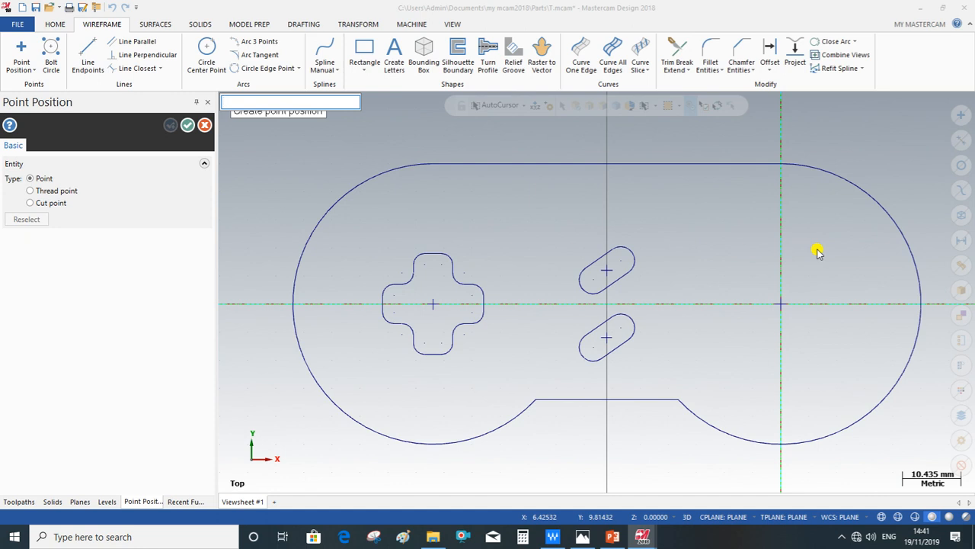
text(10.0)
key(Return)
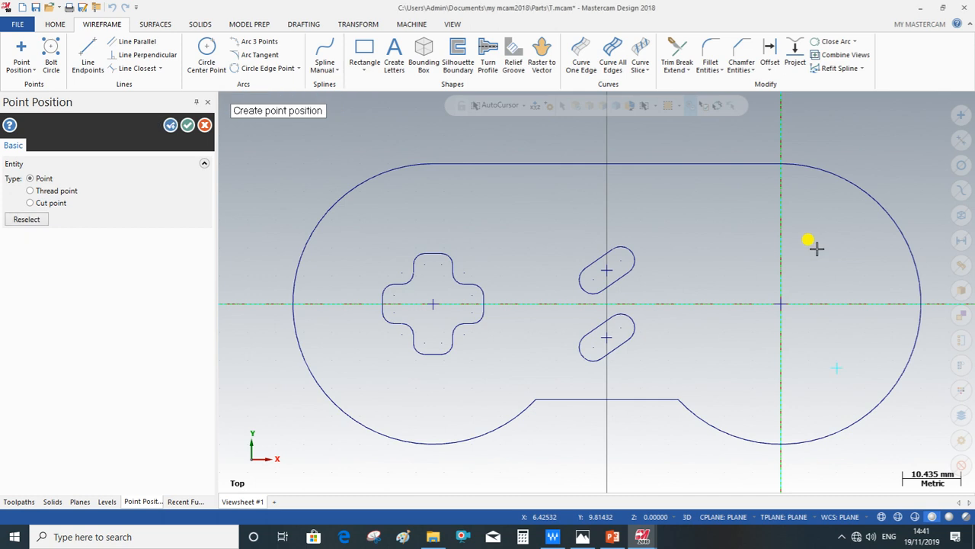
key(Escape)
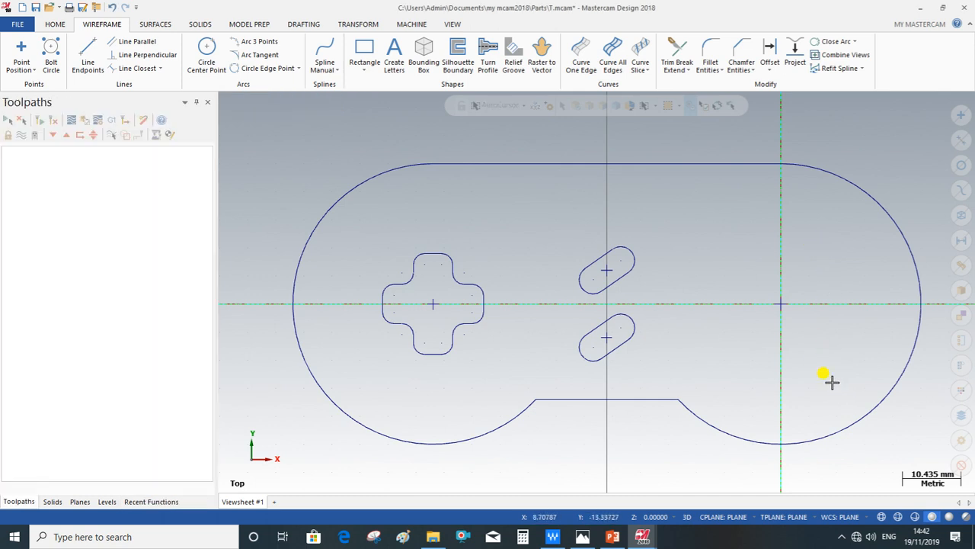
Place points at 10,0 and -10,0 on the horizontal axis of the right-hand lobe's plane.
click(21, 50)
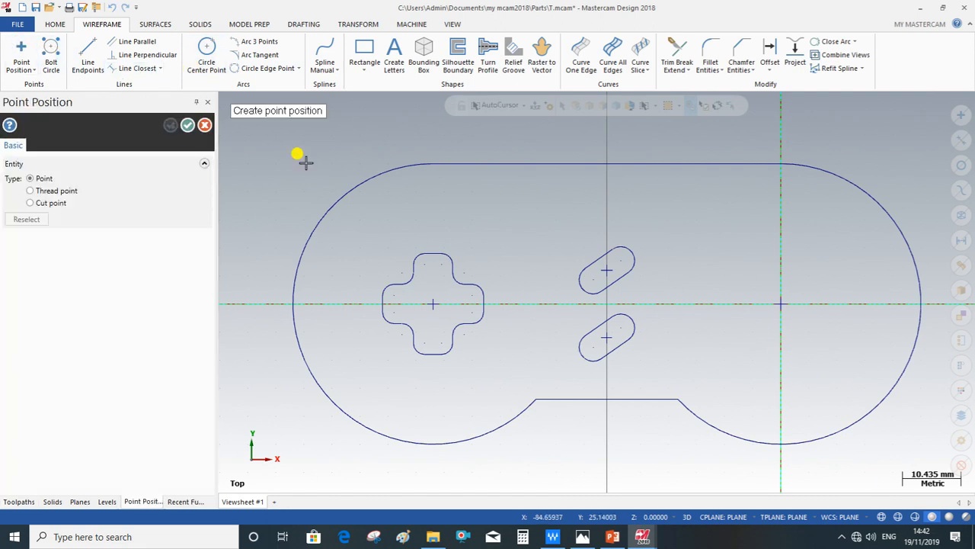
text(0)
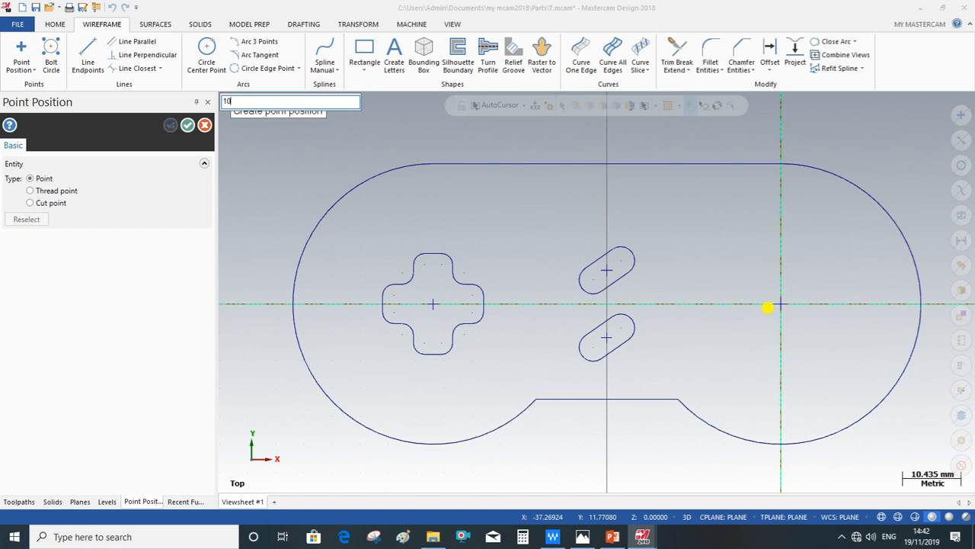
text(10,0,0)
key(Return)
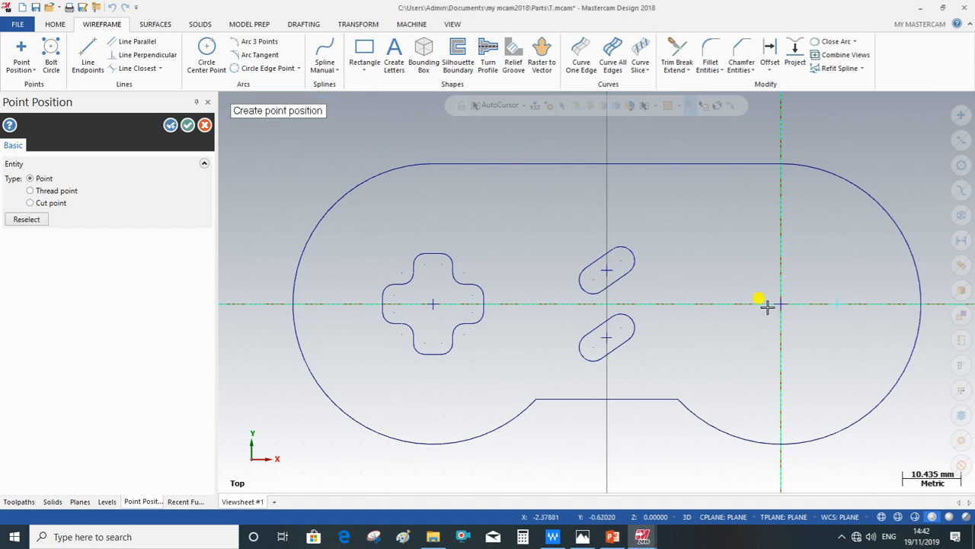
key(space)
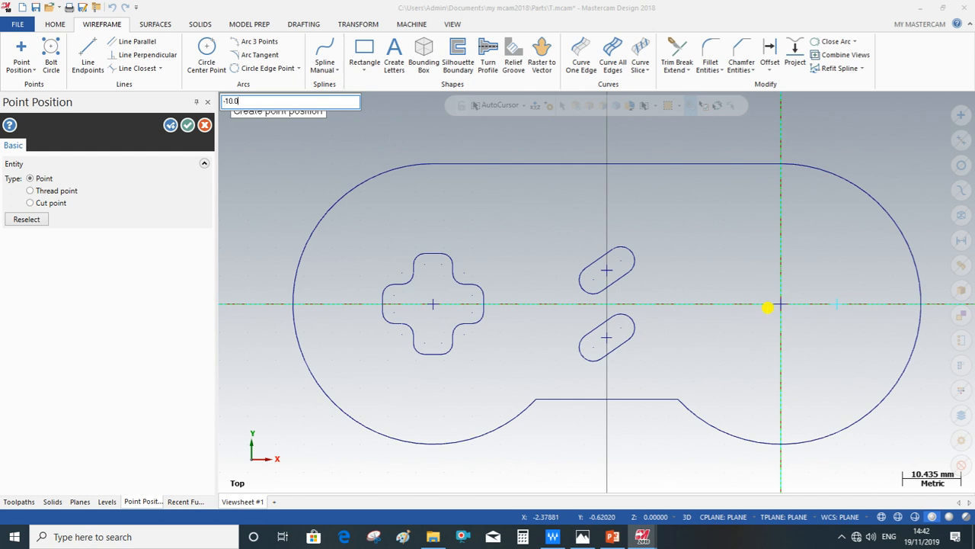
key(Return)
Add points at 0,8 and 0,-8 on the vertical axis of the right-hand lobe's plane and finish the point command.
key(space)
text(0.0)
text(,8,0)
key(Return)
key(space)
text(0.0,-8.0)
key(Return)
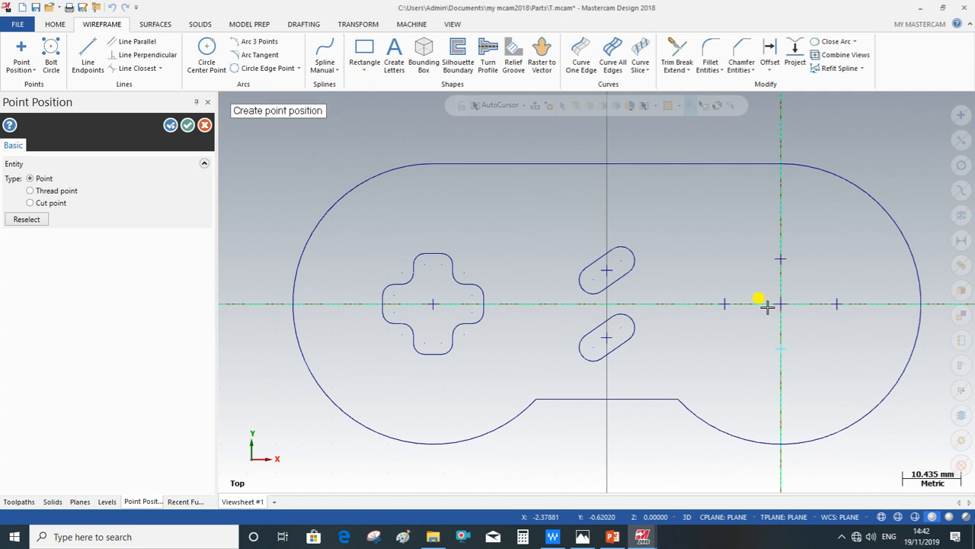
click(187, 125)
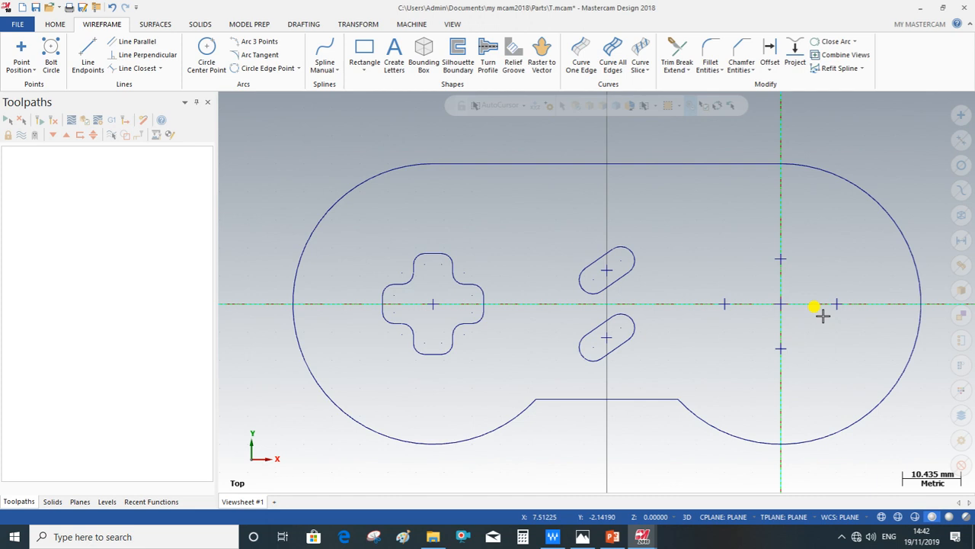
Create 6 mm diameter circles with locked size, centred on the two horizontal-axis points beside the right-hand lobe's centre.
click(209, 49)
click(203, 264)
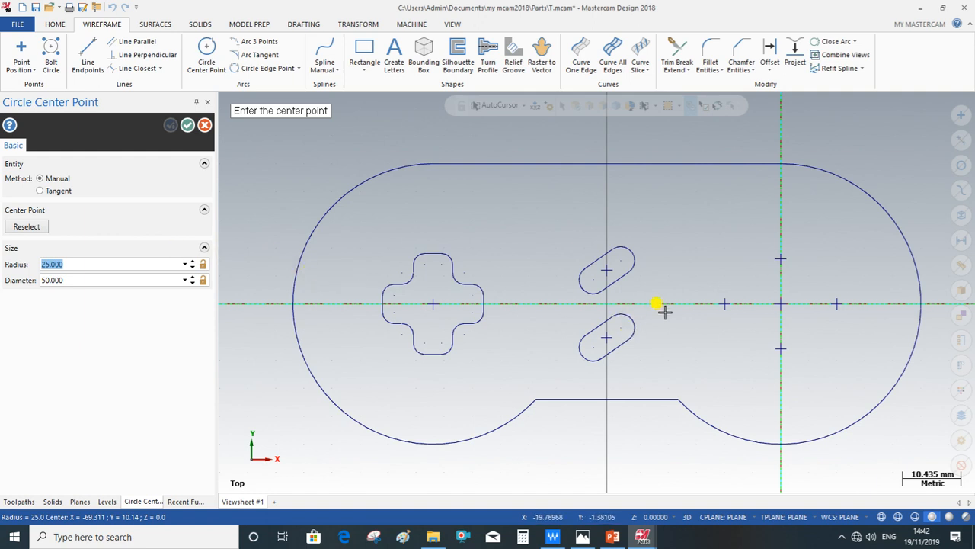
click(88, 279)
text(6.0)
key(Return)
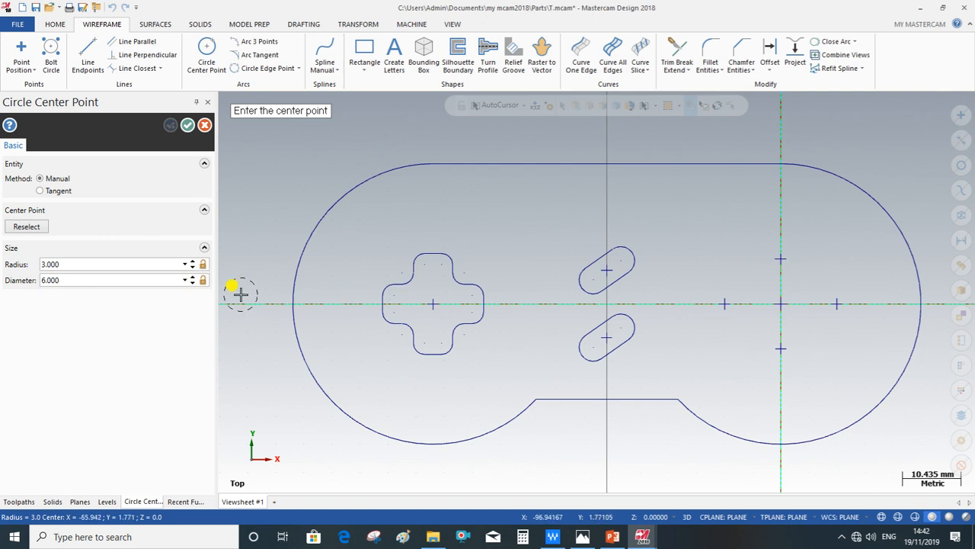
click(204, 280)
click(724, 304)
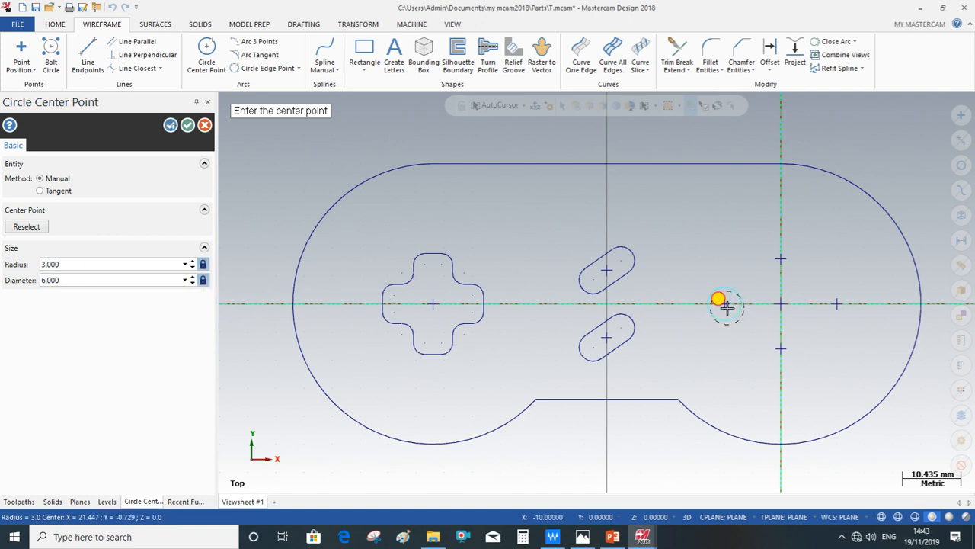
click(836, 304)
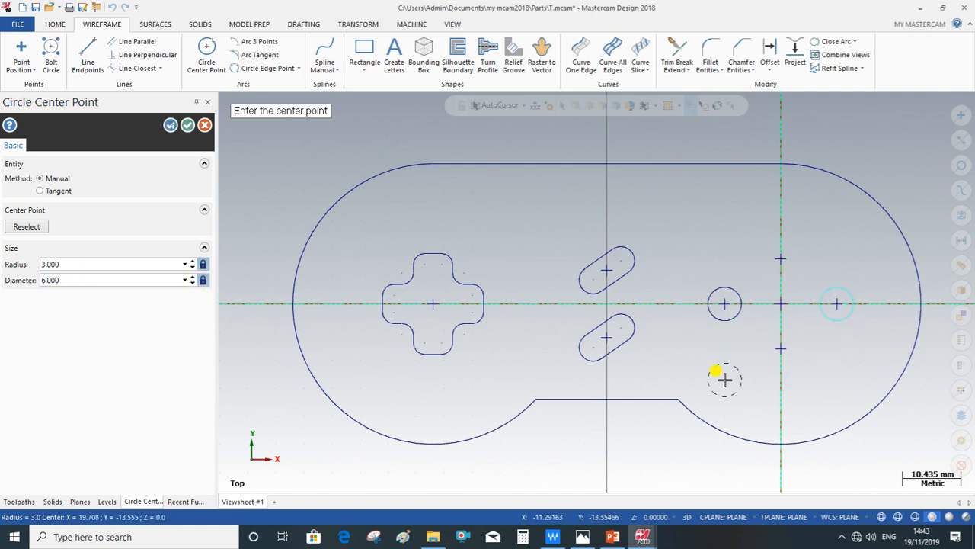
click(170, 124)
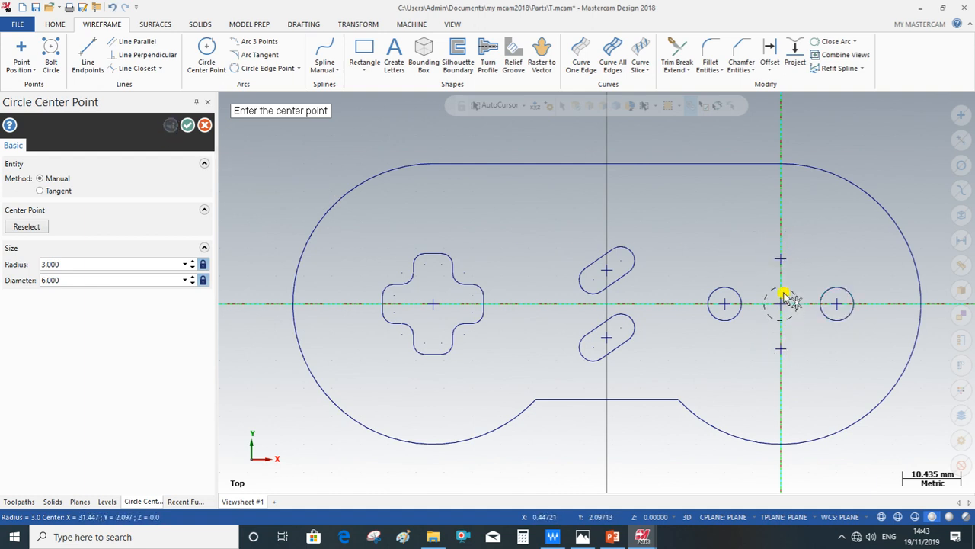
Create 5 mm diameter circles centred on the points above and below the right-hand lobe's centre.
click(149, 280)
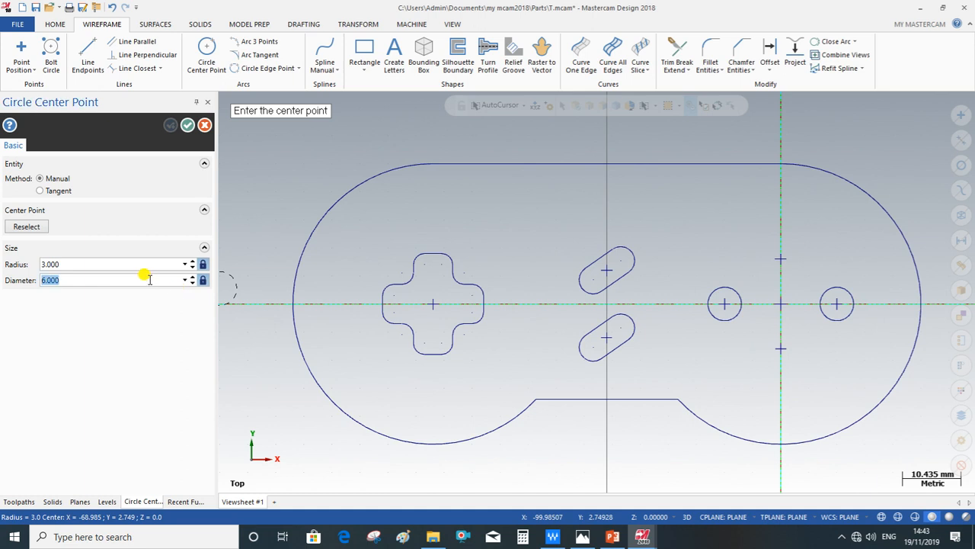
text(5.0)
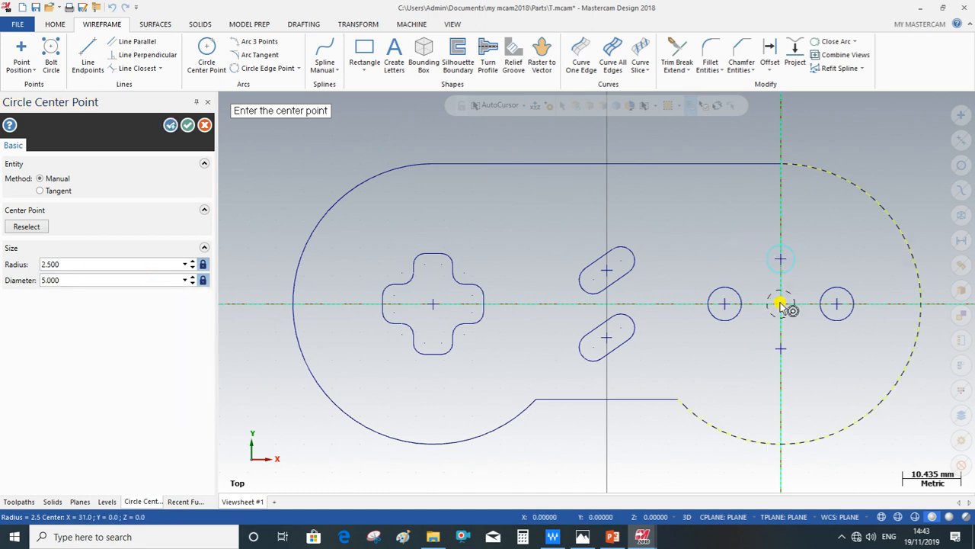
click(780, 348)
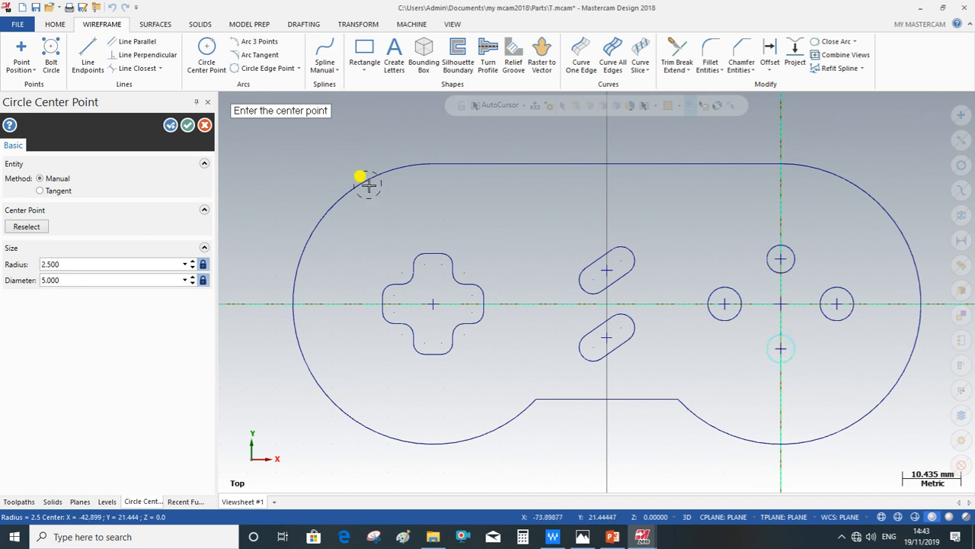
click(170, 126)
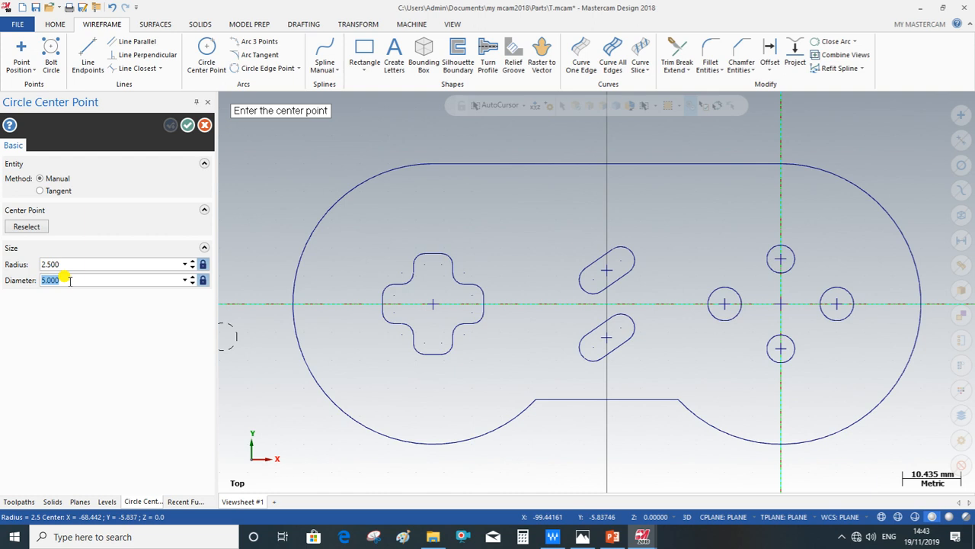
Add 10 mm diameter circles concentric with the two 6 mm circles and finish the circle command.
text(0)
key(Return)
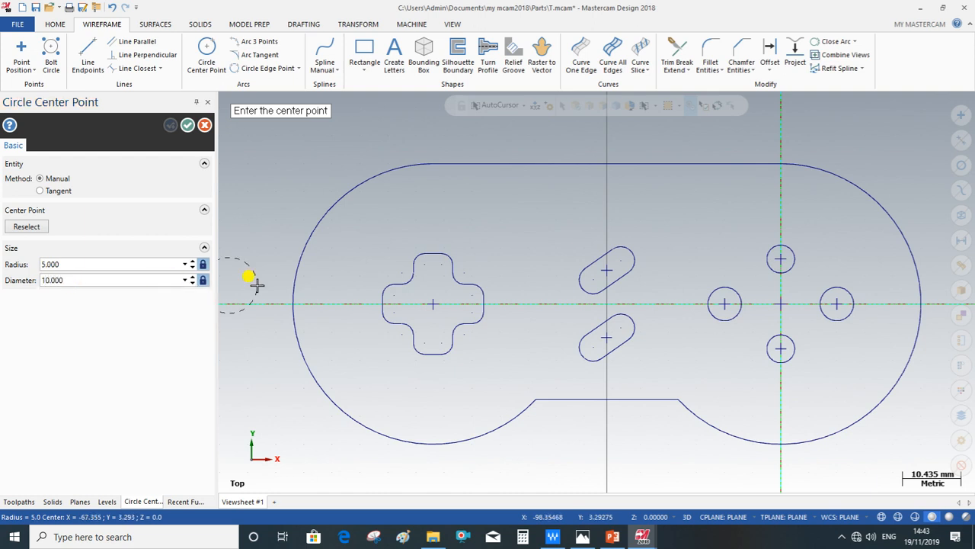
click(724, 304)
click(835, 304)
click(187, 125)
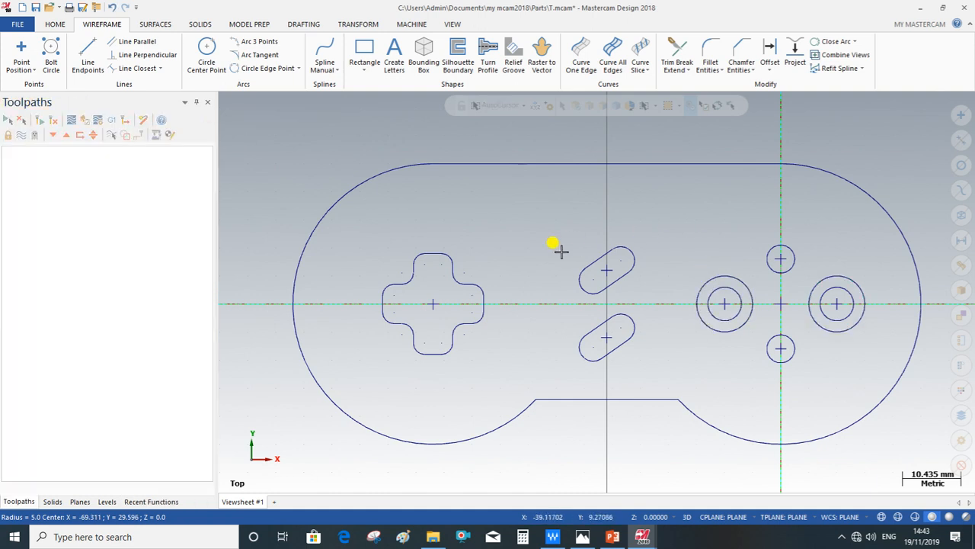
Make the Top plane active again as WCS, construction plane and tool plane.
mouse_move(561, 252)
middle_down()
mouse_move(534, 231)
mouse_move(520, 193)
mouse_move(464, 190)
middle_up()
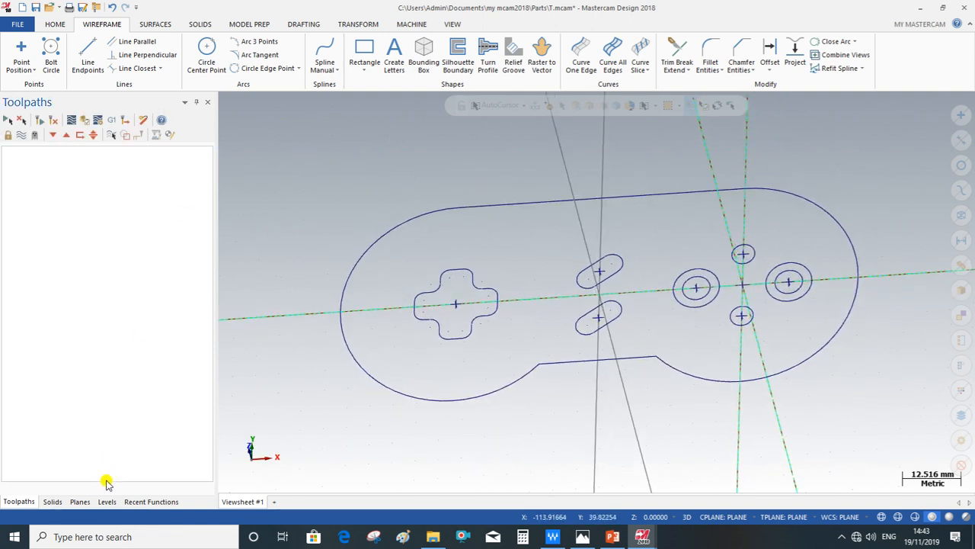
click(80, 501)
click(107, 151)
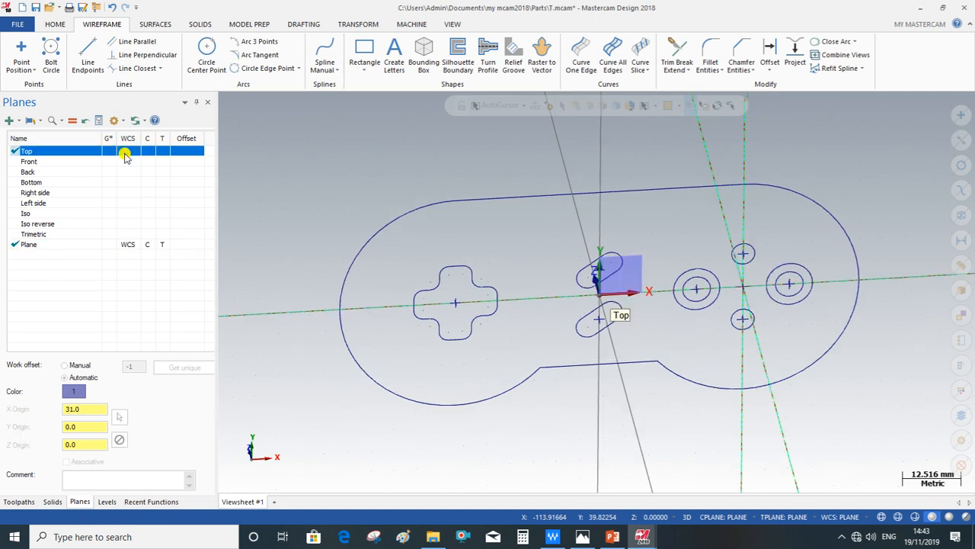
mouse_move(552, 317)
middle_down()
mouse_move(546, 276)
mouse_move(518, 274)
middle_up()
middle_drag(516, 308, 537, 334)
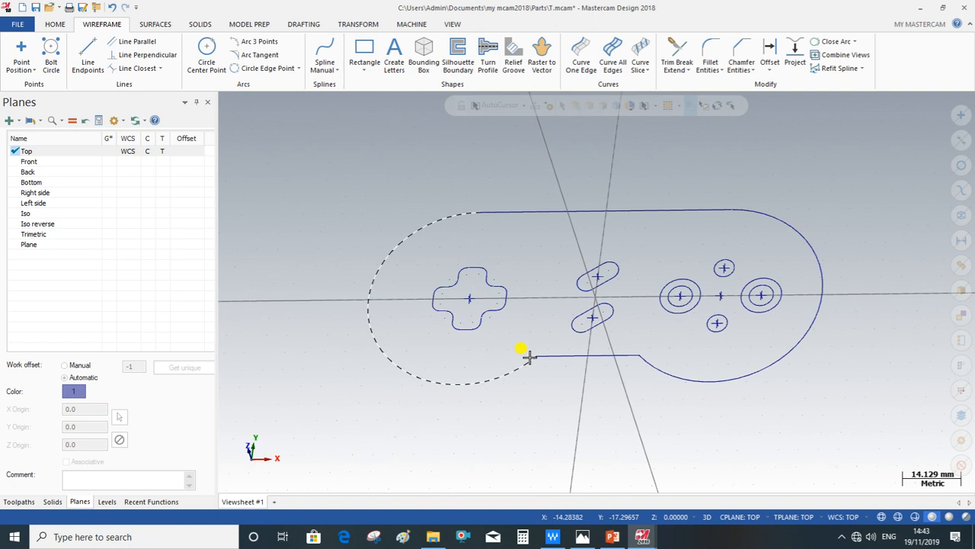
Fillet both corners where the outline's short lower straight edge meets the lobes with a 3 mm radius, trimming the entities.
click(710, 55)
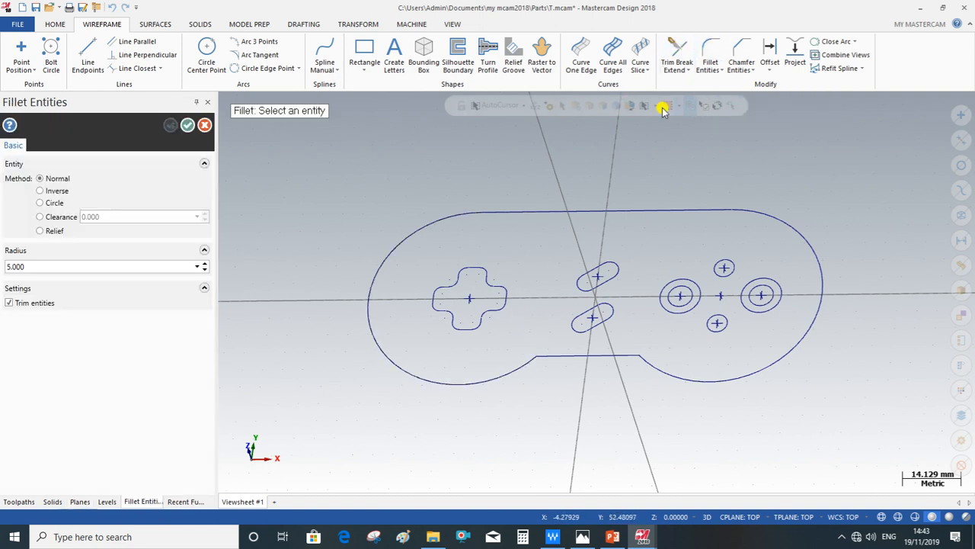
double_click(29, 264)
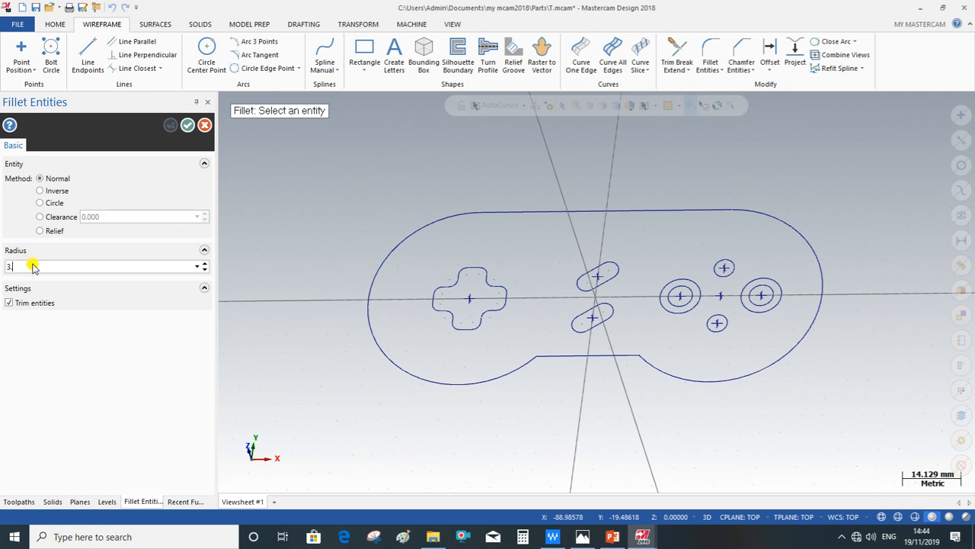
click(525, 367)
click(568, 356)
click(626, 356)
click(635, 358)
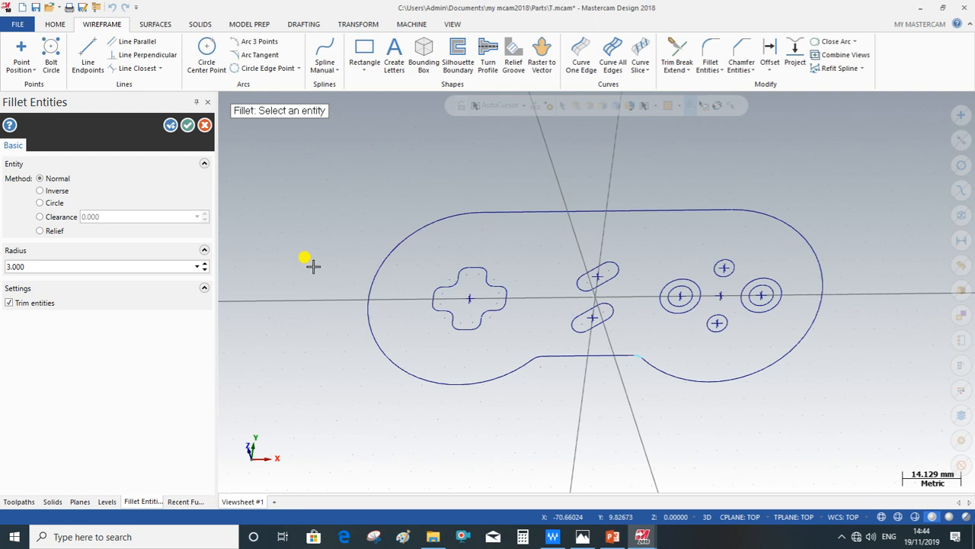
click(188, 124)
scroll(637, 355, up, 3)
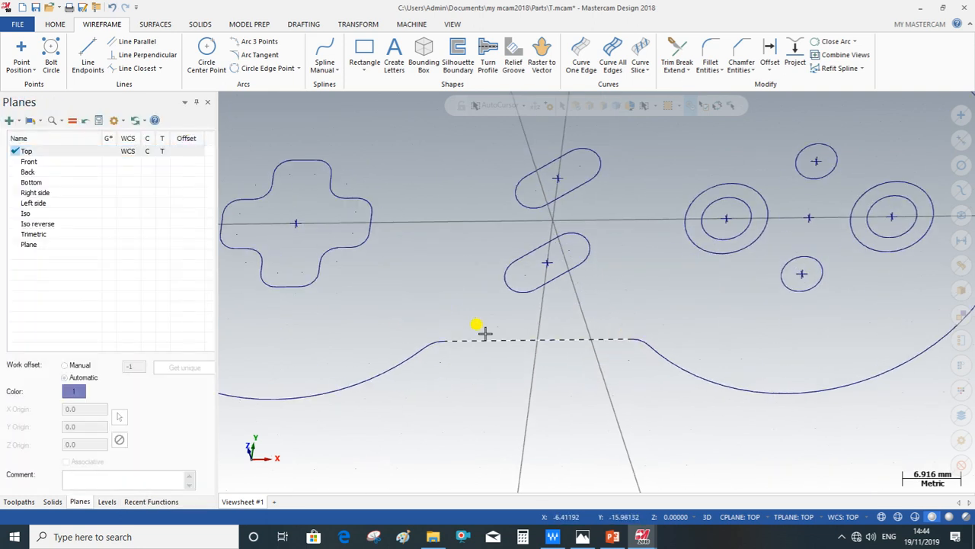
scroll(616, 418, down, 3)
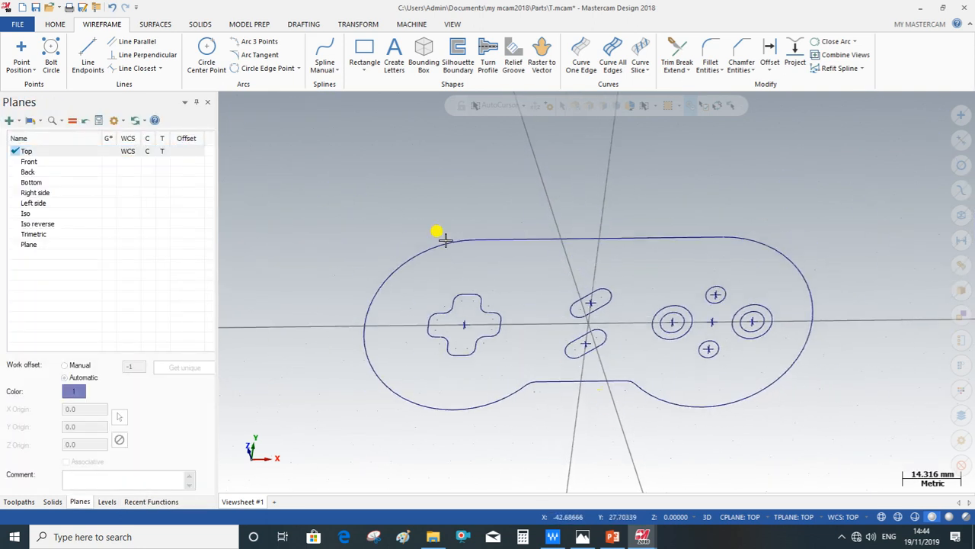
Extrude the outer controller outline as a new solid body 12 mm thick, with the direction reversed to go below the sketch.
click(198, 24)
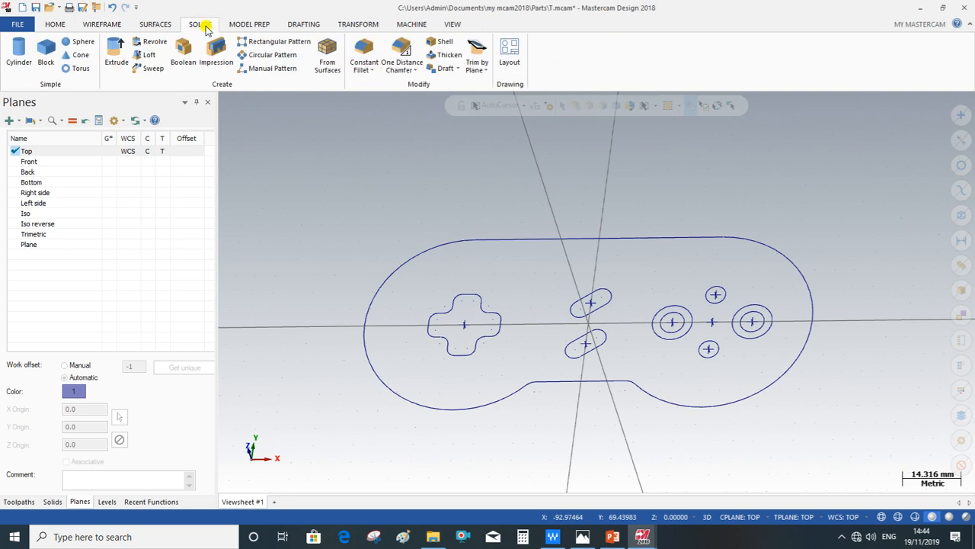
click(116, 54)
click(369, 337)
click(51, 449)
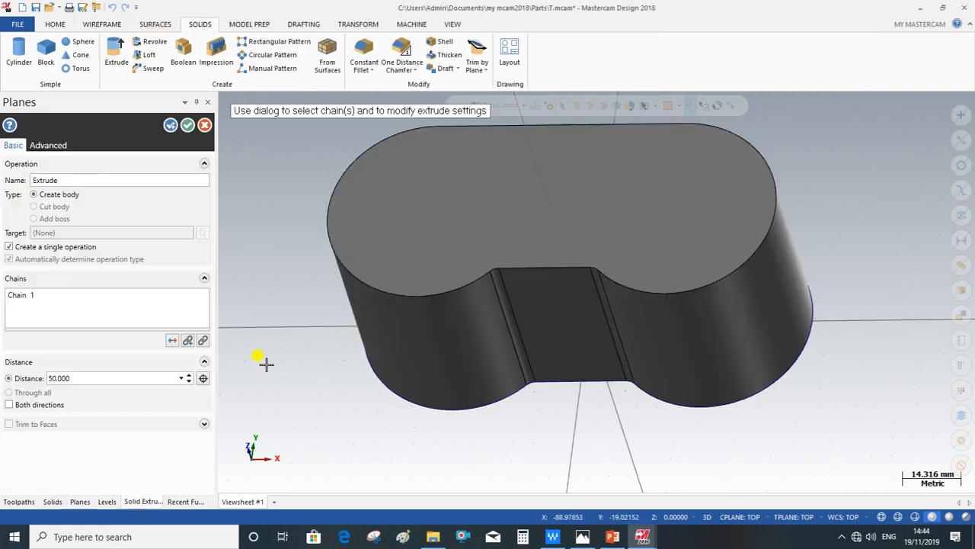
click(173, 340)
click(109, 378)
text(1)
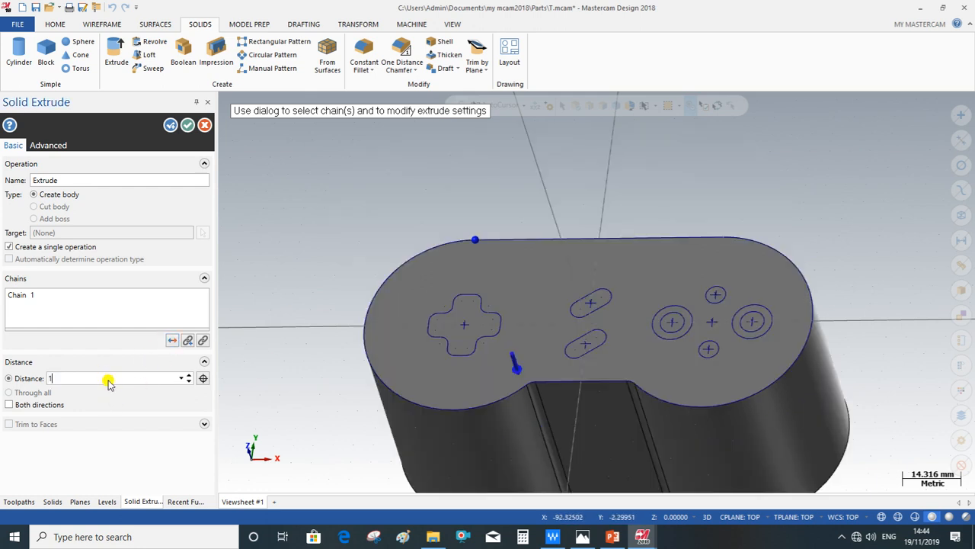
text(2)
key(Return)
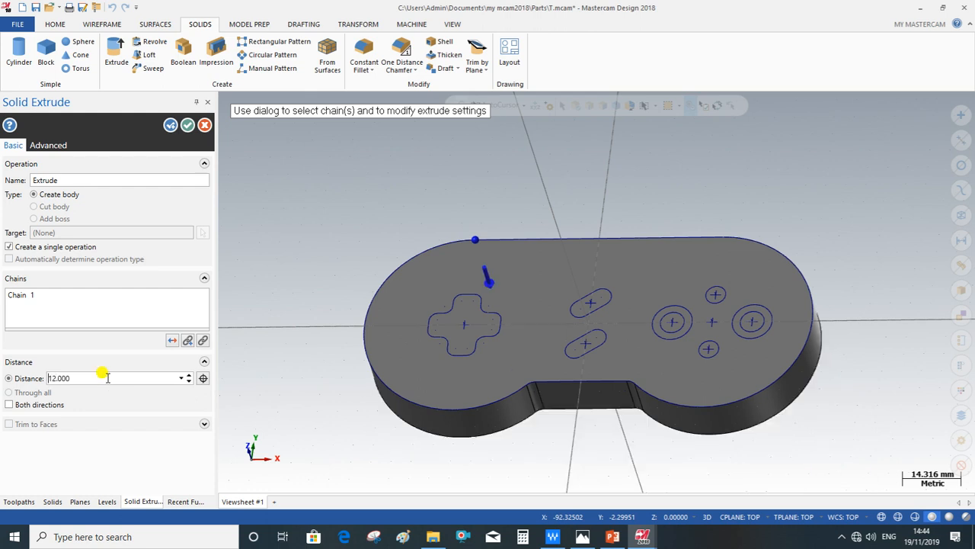
click(169, 126)
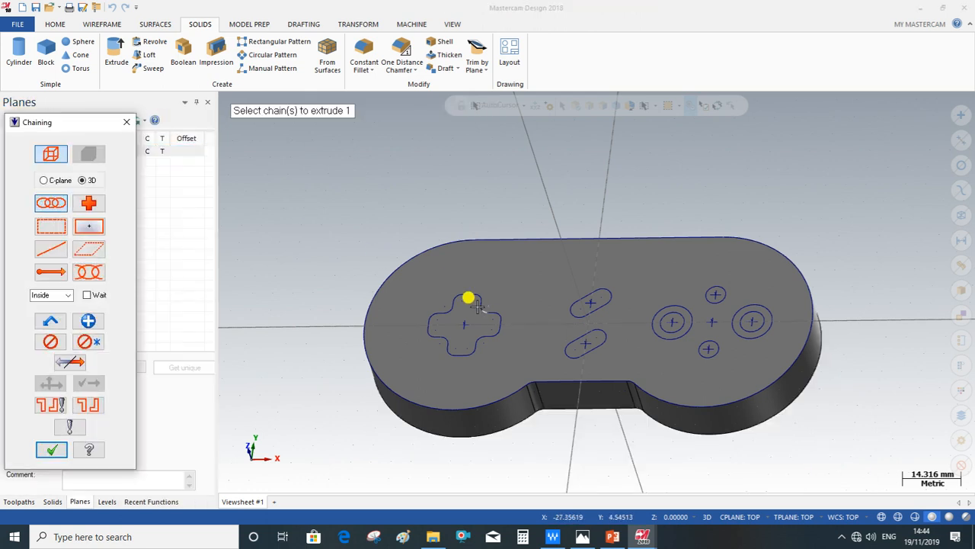
Cut the filleted cross and the two slanted slots into the solid body to a depth of 6 mm.
click(488, 307)
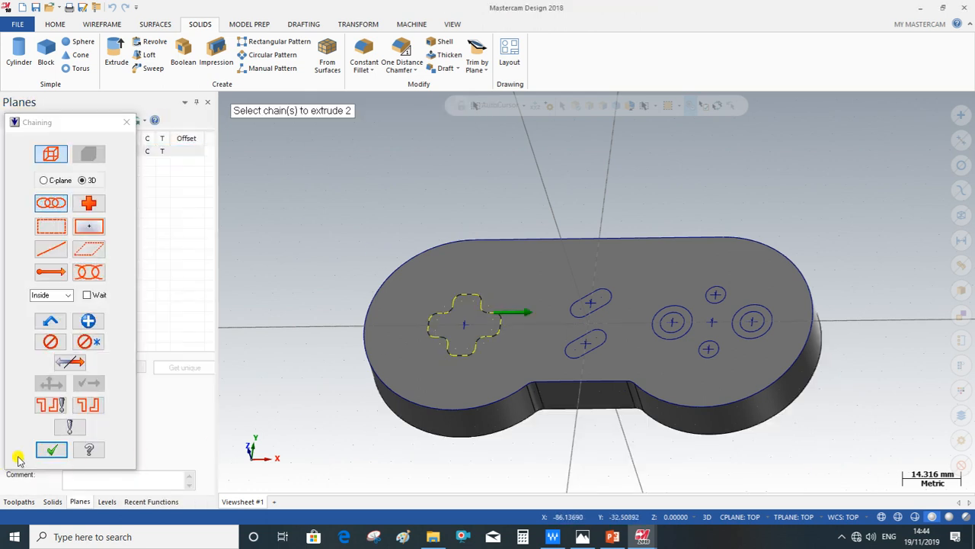
click(594, 312)
click(584, 344)
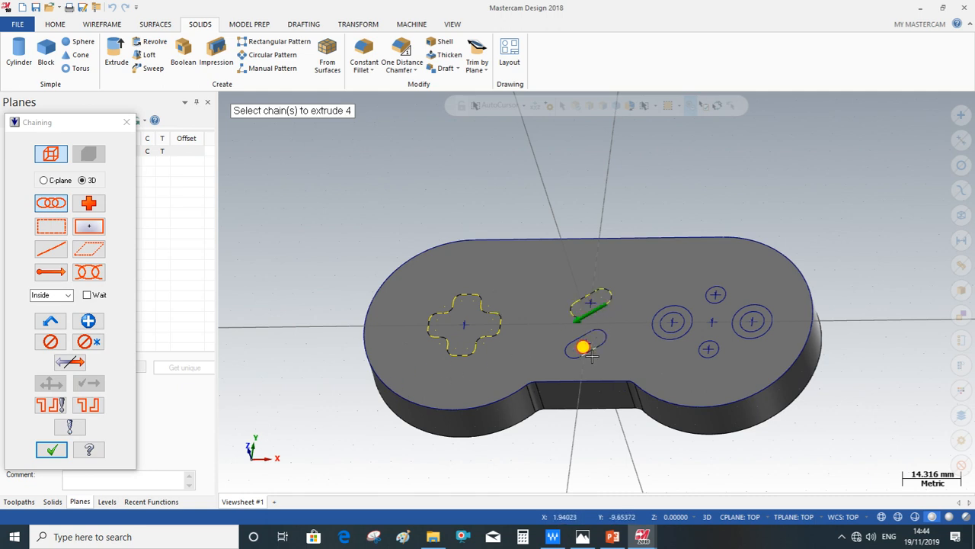
click(53, 450)
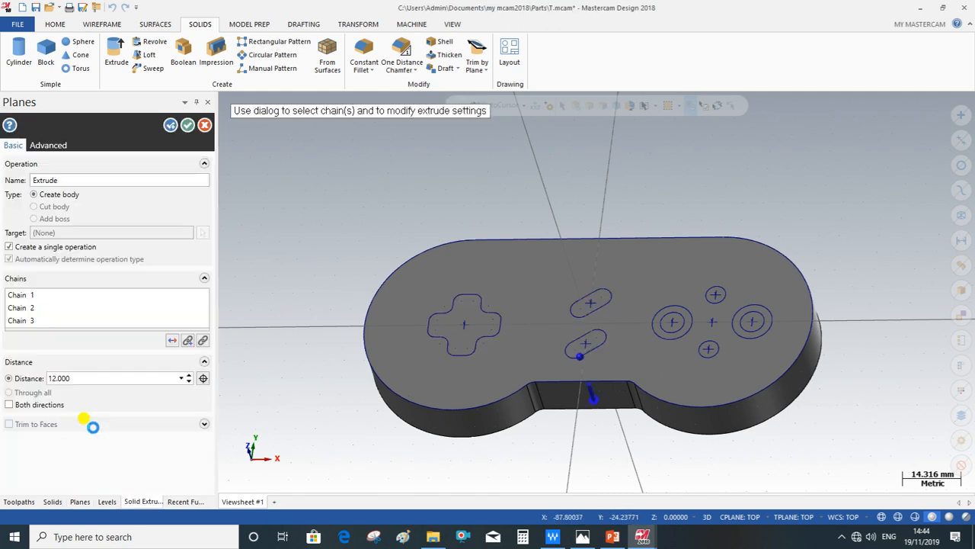
click(80, 378)
text(6.0)
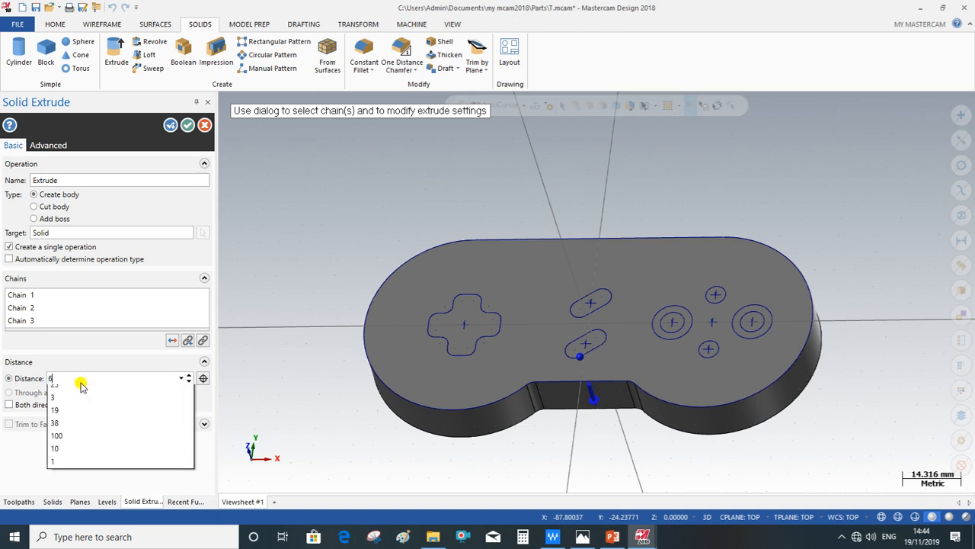
click(65, 210)
click(171, 125)
mouse_move(586, 249)
middle_down()
mouse_move(530, 287)
mouse_move(628, 290)
mouse_move(638, 317)
mouse_move(610, 275)
mouse_move(592, 270)
middle_up()
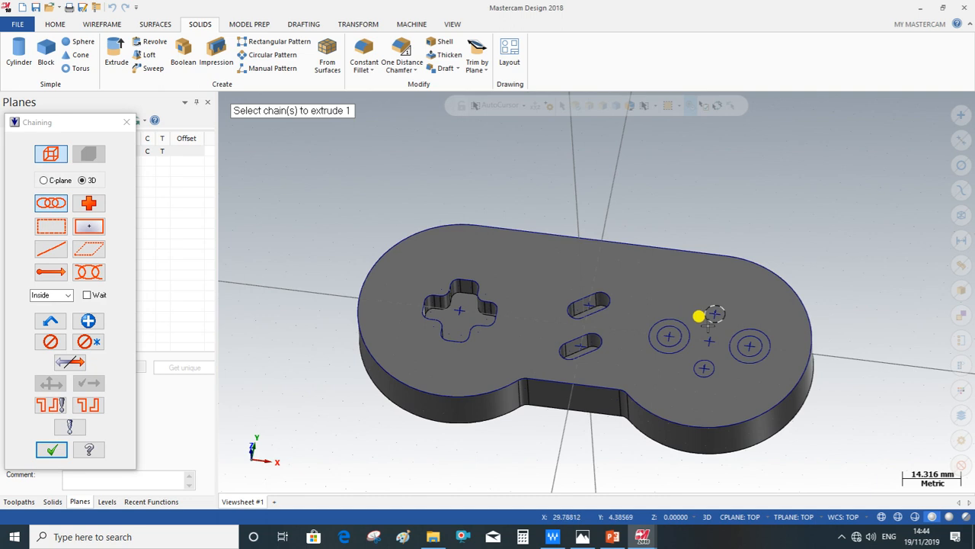
click(726, 357)
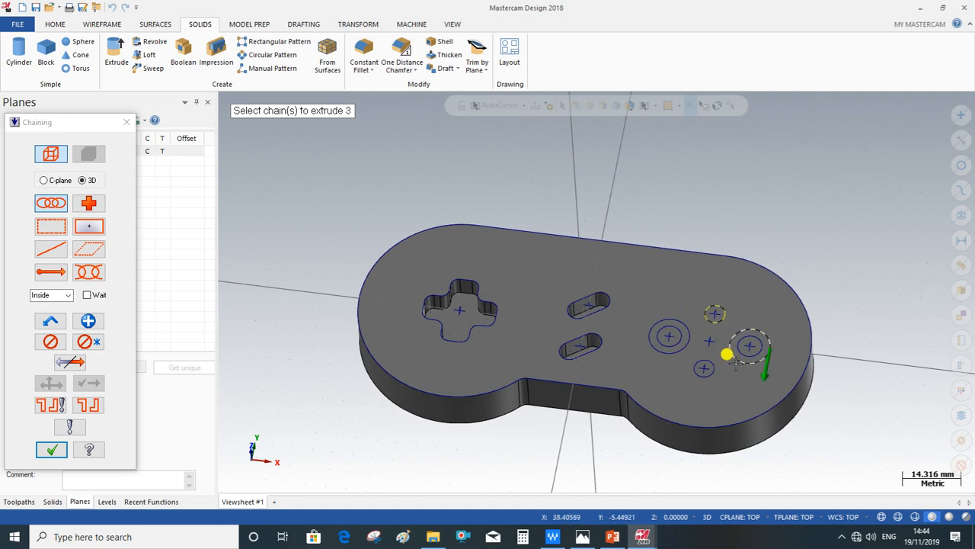
click(703, 368)
click(670, 342)
click(758, 356)
click(768, 360)
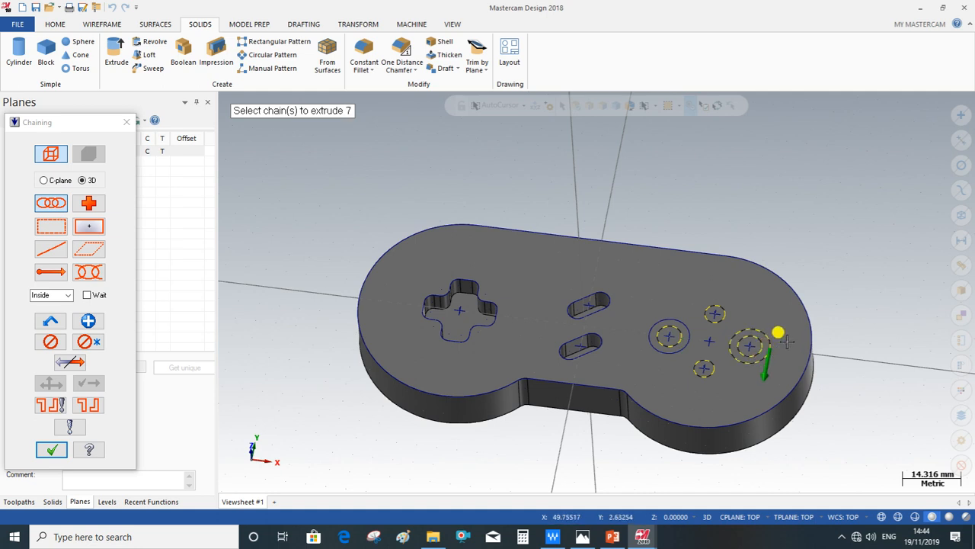
key(Escape)
Cut the two 5 mm and two 6 mm circles through all of the controller body.
click(117, 53)
click(722, 313)
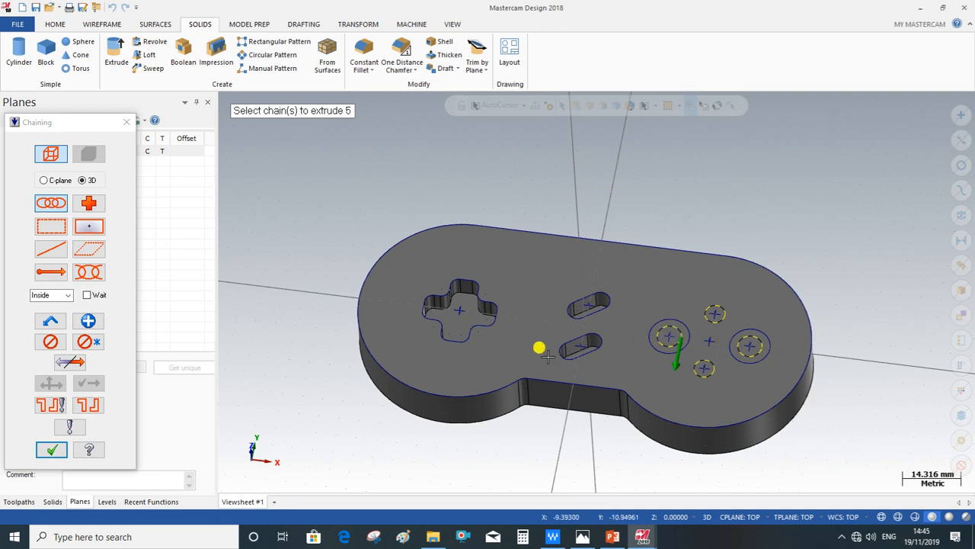
click(61, 448)
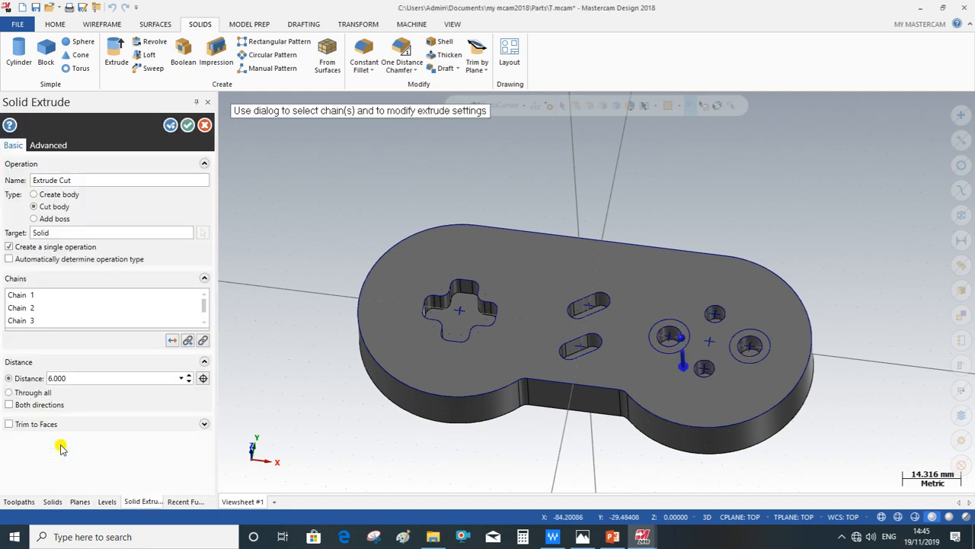
click(27, 393)
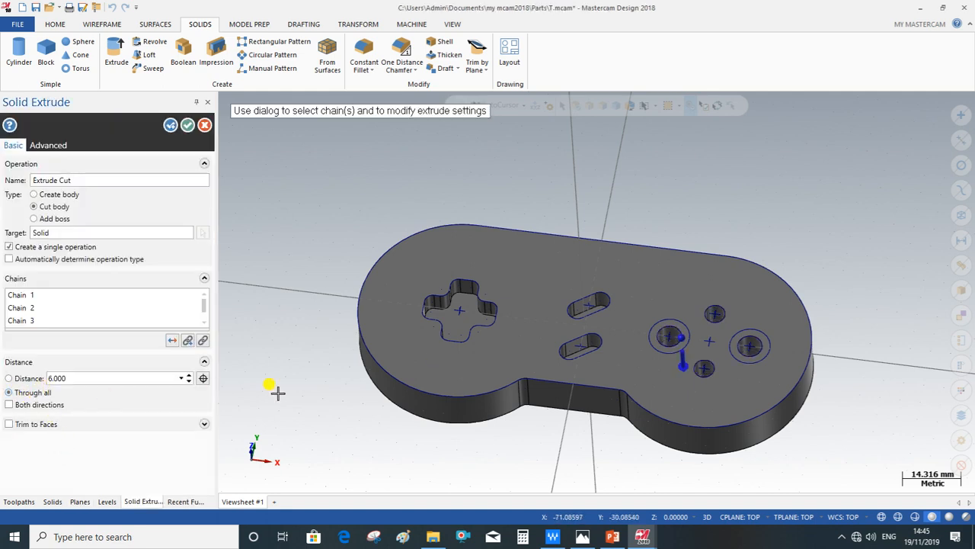
middle_drag(706, 200, 684, 241)
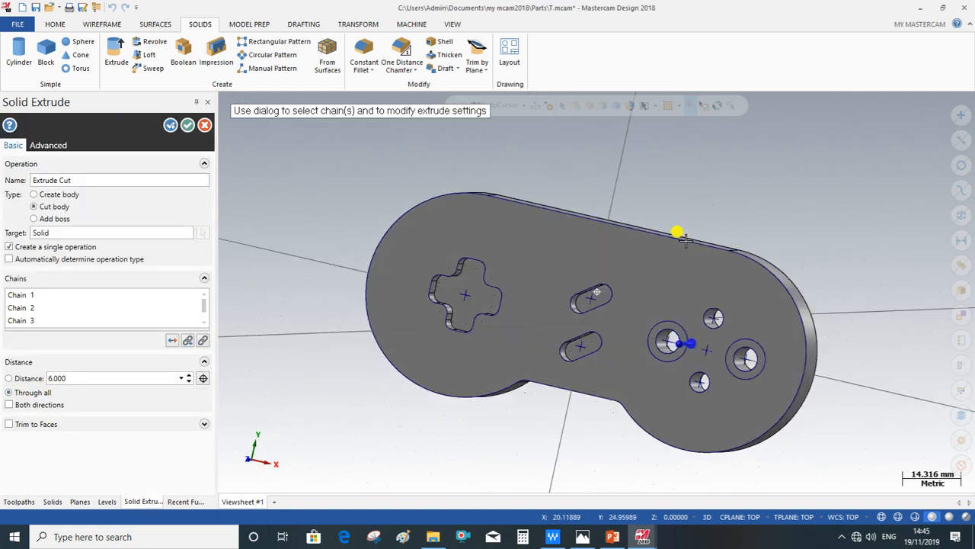
click(169, 125)
Cut the two 10 mm circles 3.5 mm deep as counterbores around the 6 mm holes and end the extrude command.
middle_drag(217, 185, 268, 203)
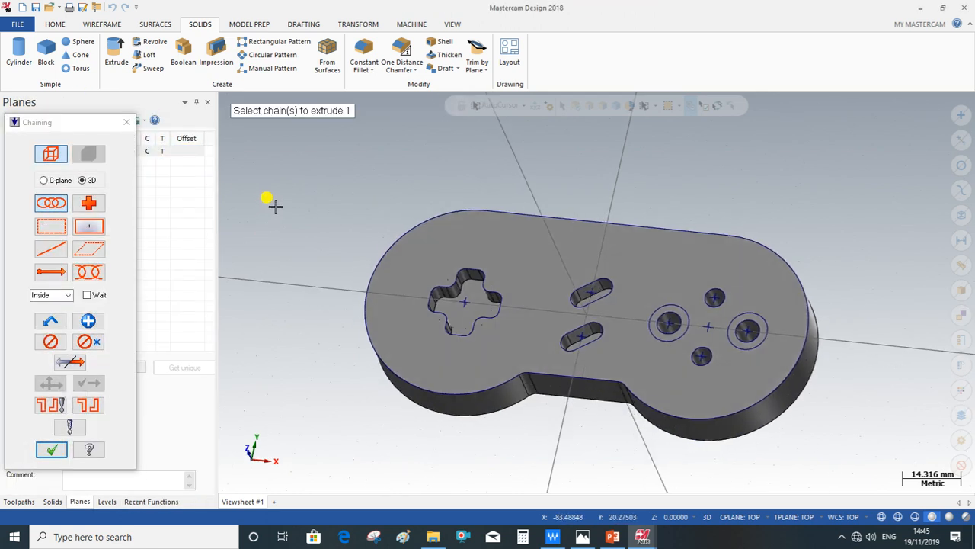
click(688, 329)
click(764, 335)
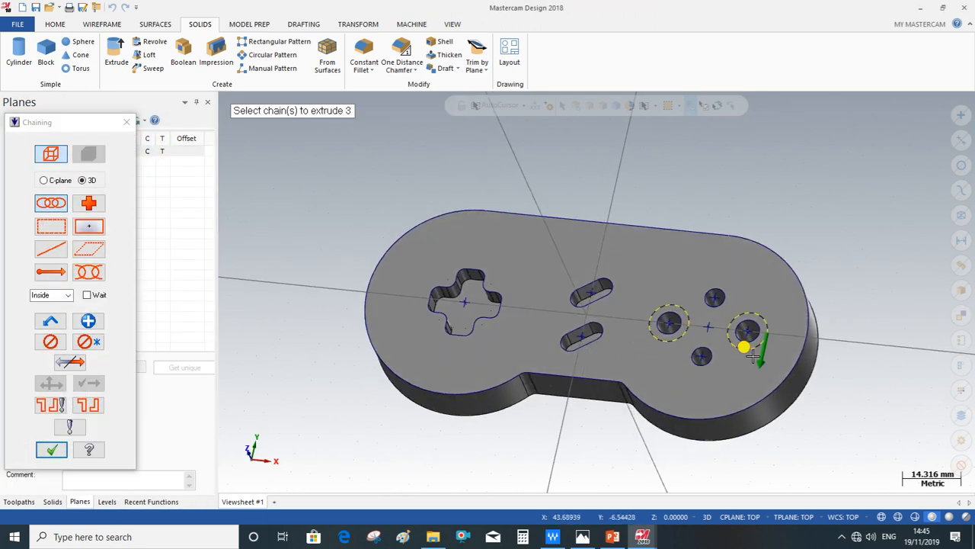
click(51, 449)
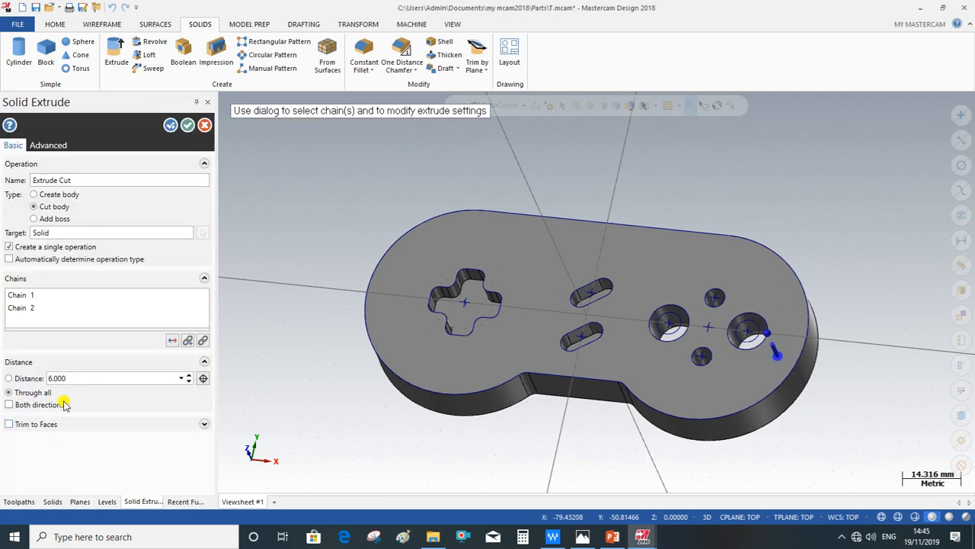
click(10, 379)
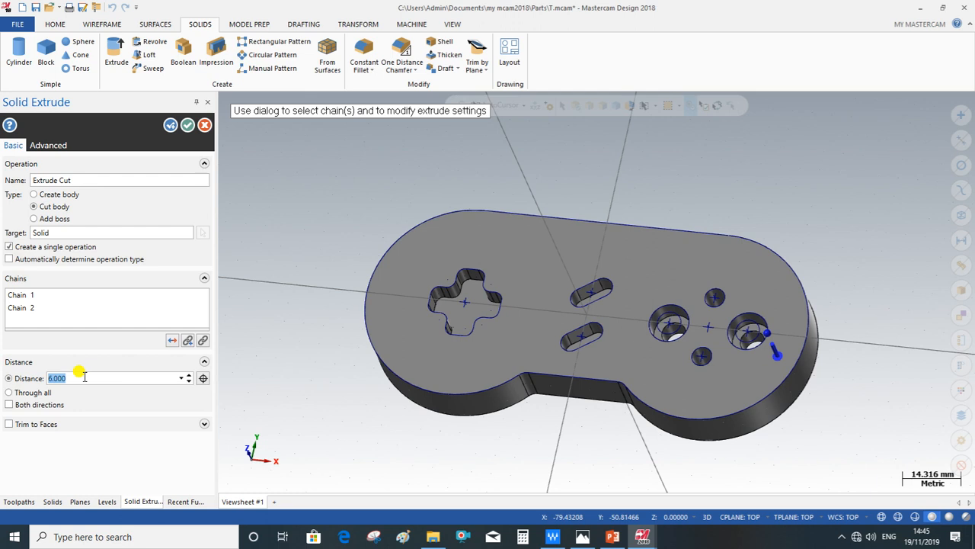
text(3.5)
key(Return)
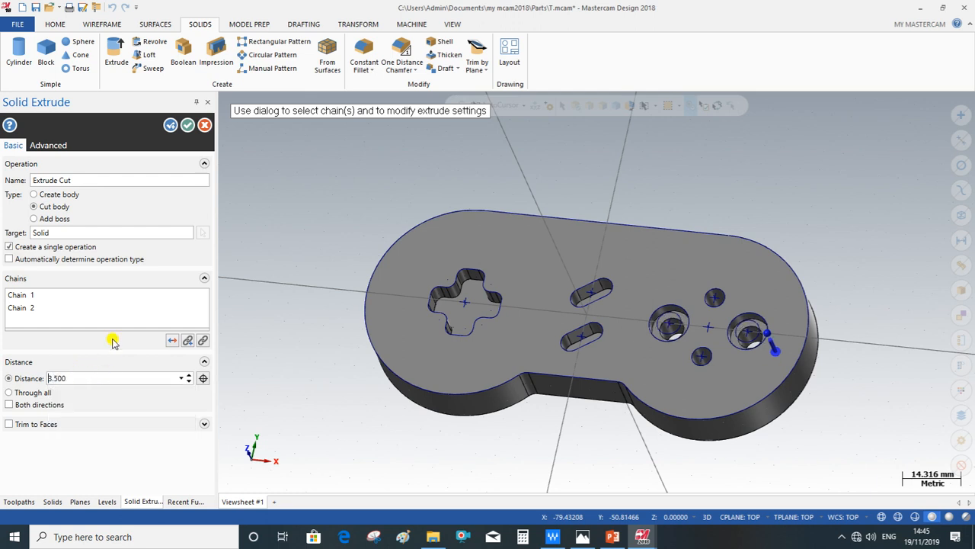
click(170, 125)
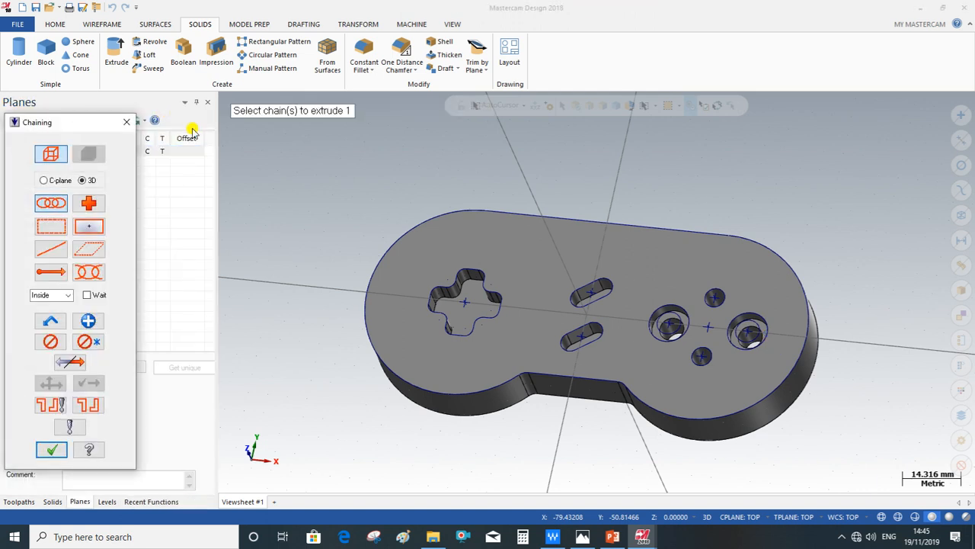
click(127, 122)
Apply a 0.75 mm one-distance chamfer to the top edges of the two counterbores and the two 5 mm holes.
middle_drag(505, 294, 701, 363)
scroll(701, 363, up, 3)
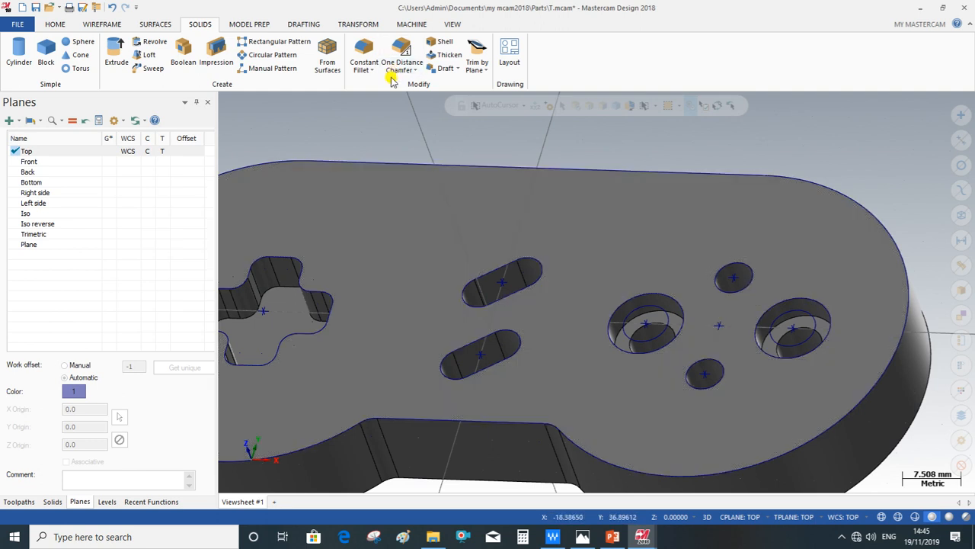
click(401, 49)
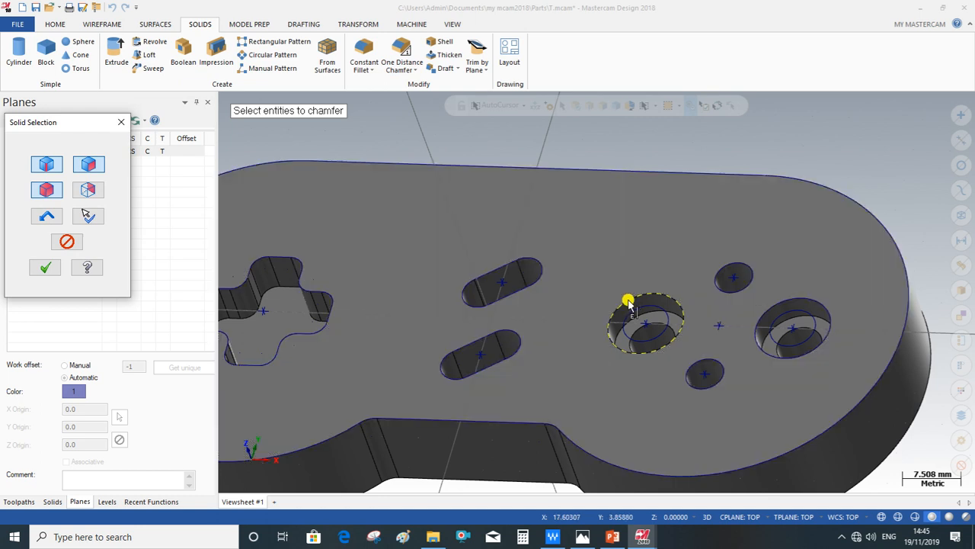
click(629, 298)
click(787, 294)
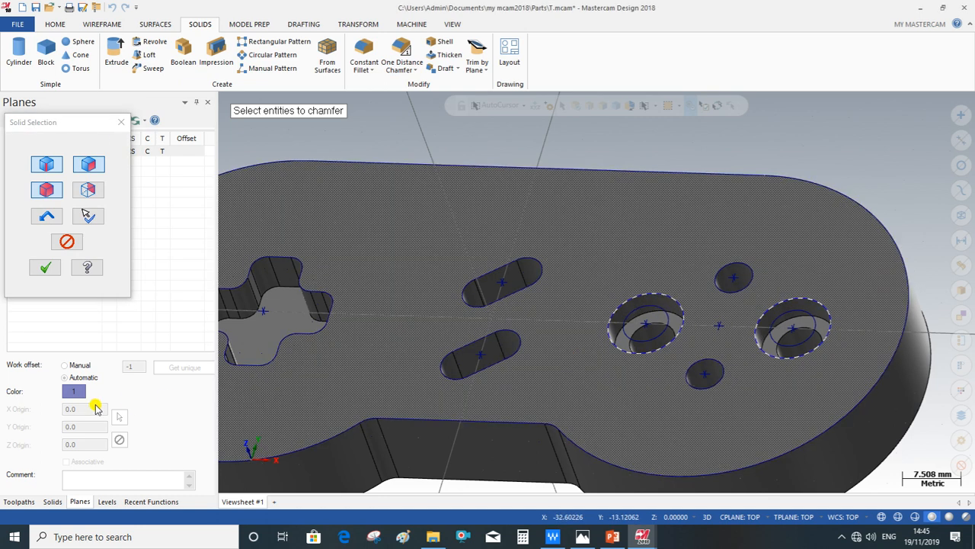
click(729, 268)
click(702, 360)
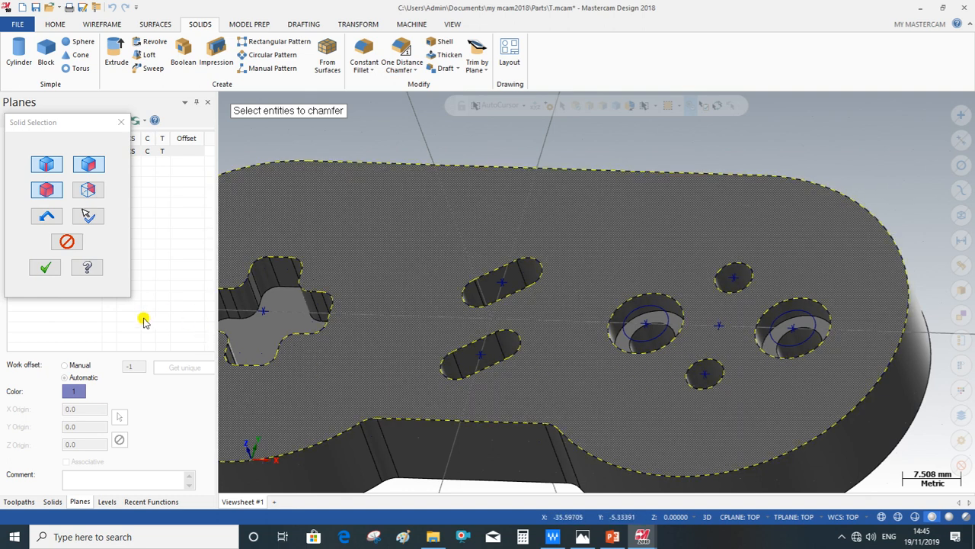
click(48, 265)
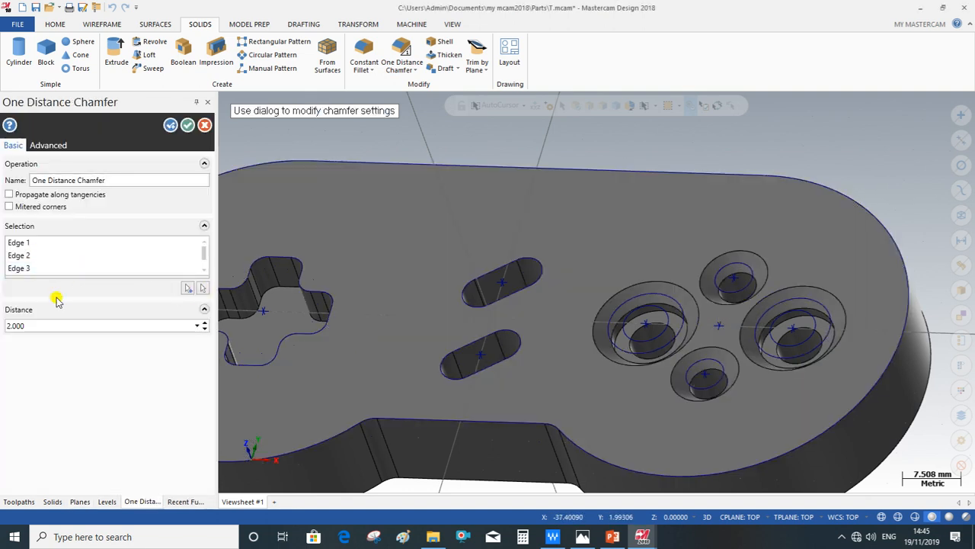
click(42, 324)
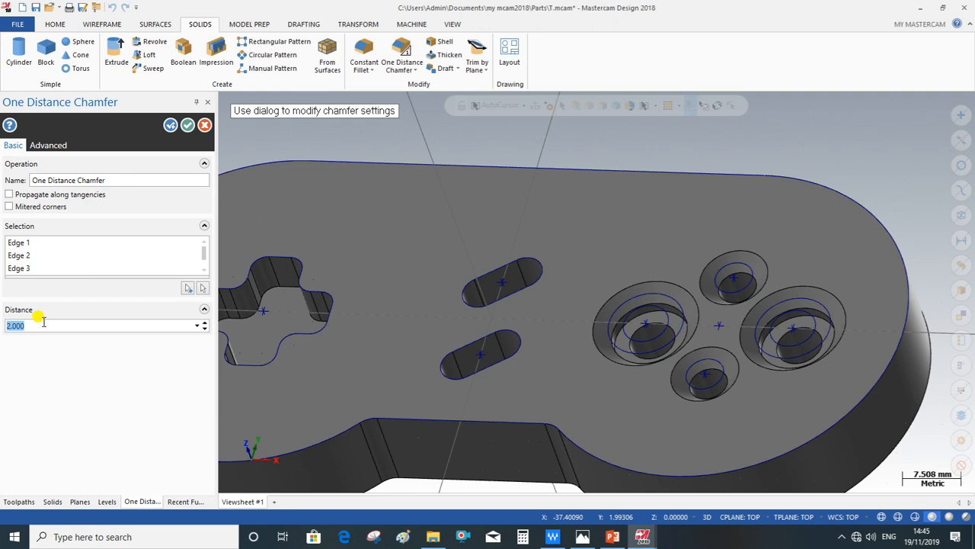
text(0.75)
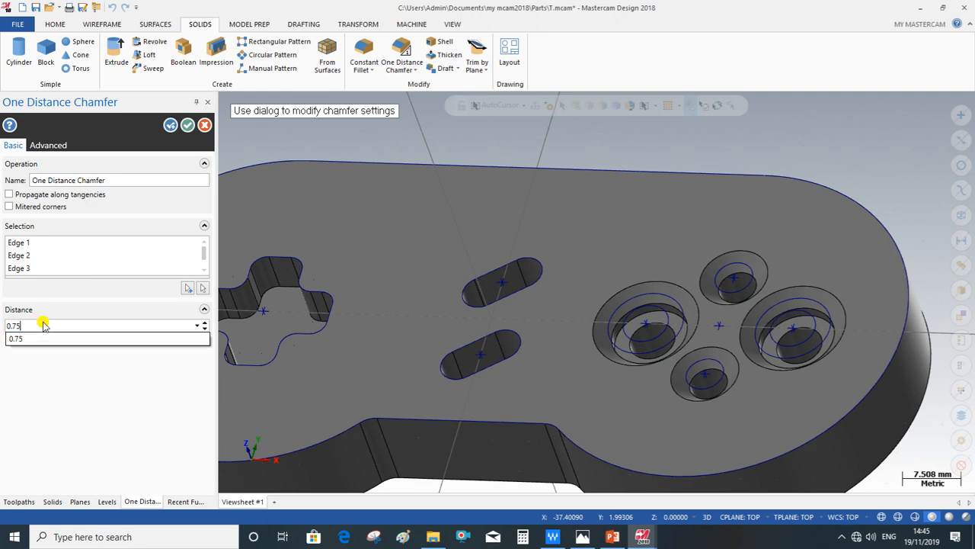
key(Return)
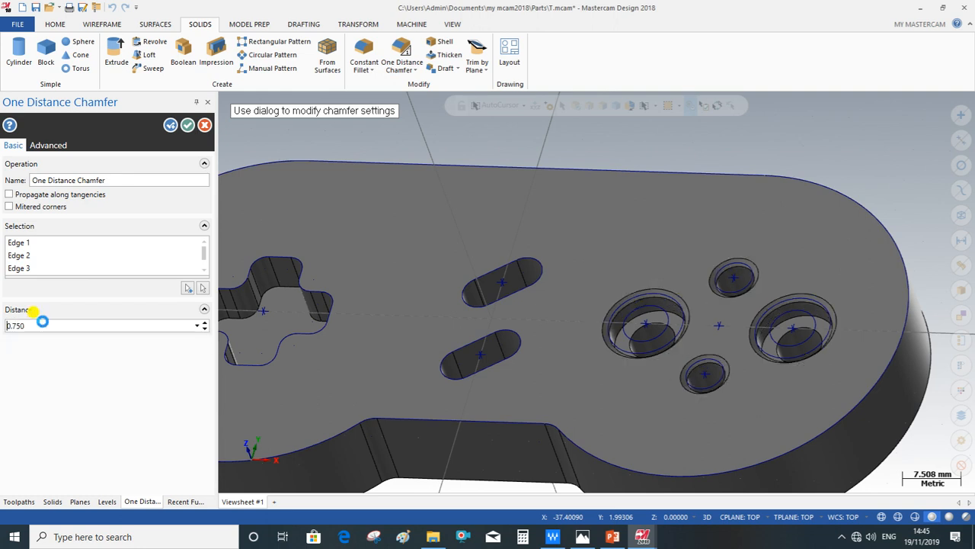
click(187, 125)
scroll(732, 275, down, 1)
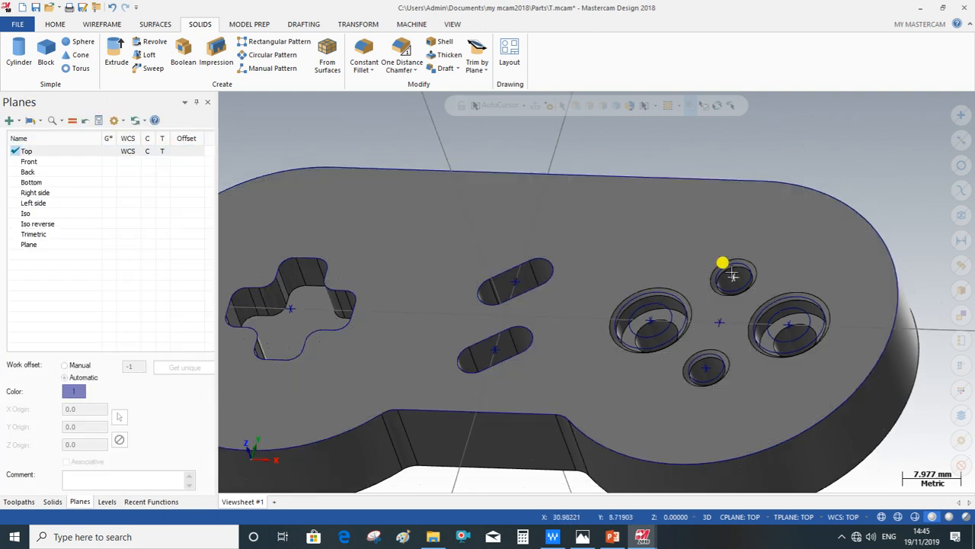
scroll(645, 226, down, 3)
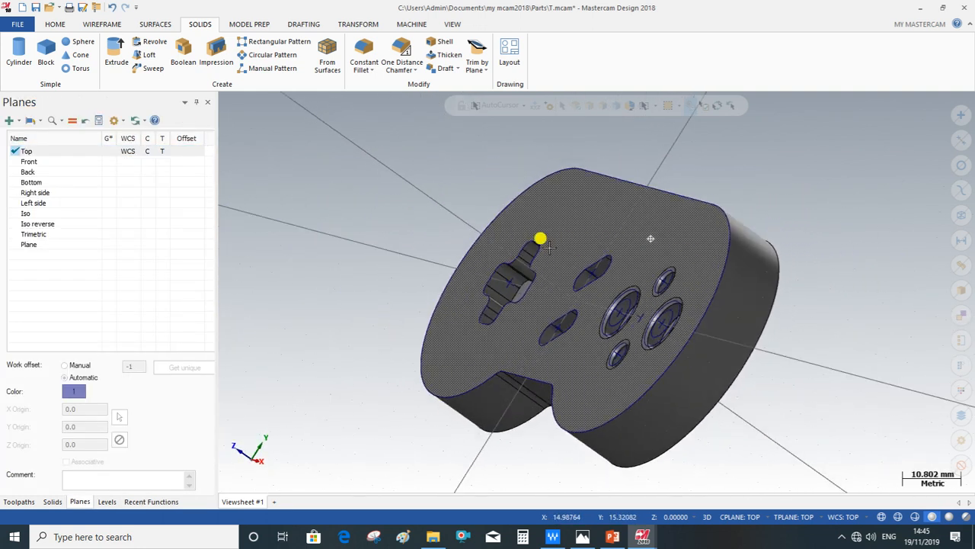